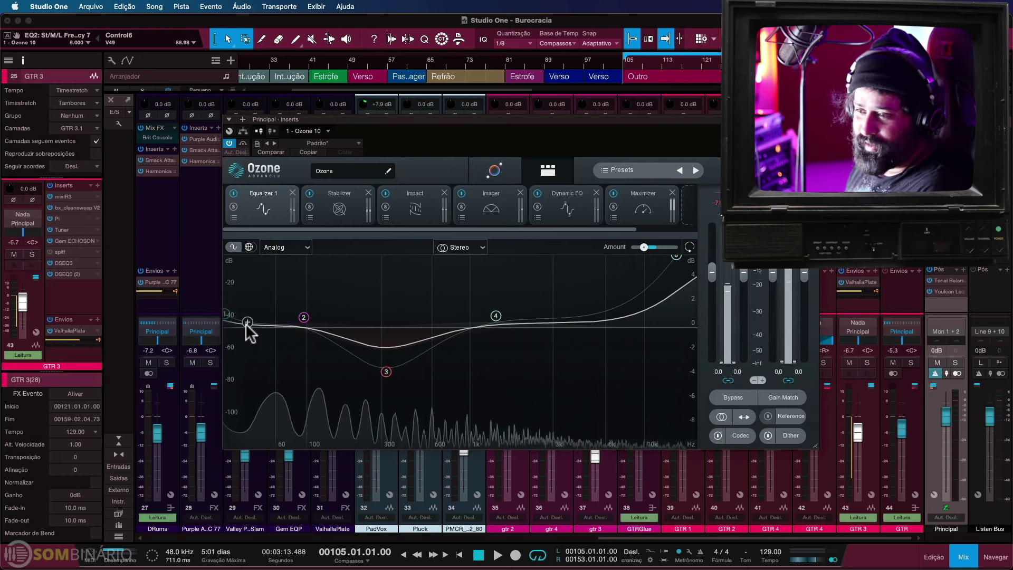
Choose EDM as the assistant's Tone Match target and show the module chain it produces
click(495, 172)
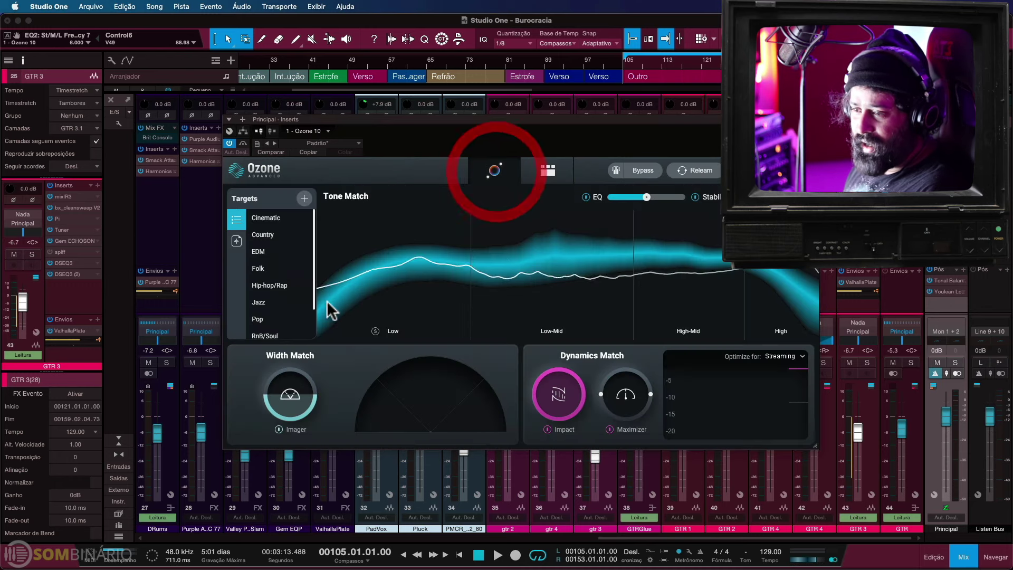
click(282, 251)
click(550, 170)
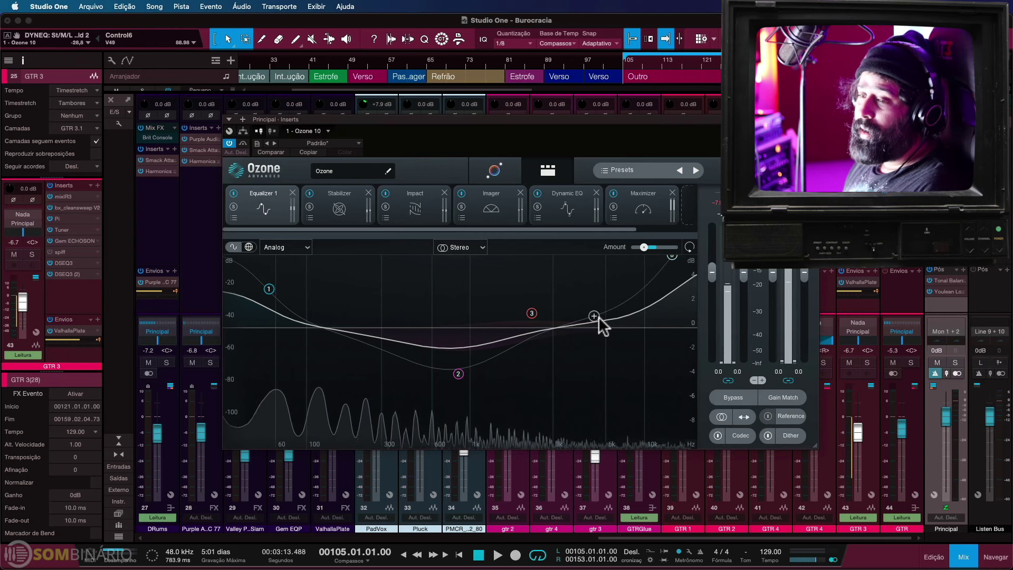
Set the assistant's Tone Match target to Rock
click(493, 171)
scroll(288, 263, down, 3)
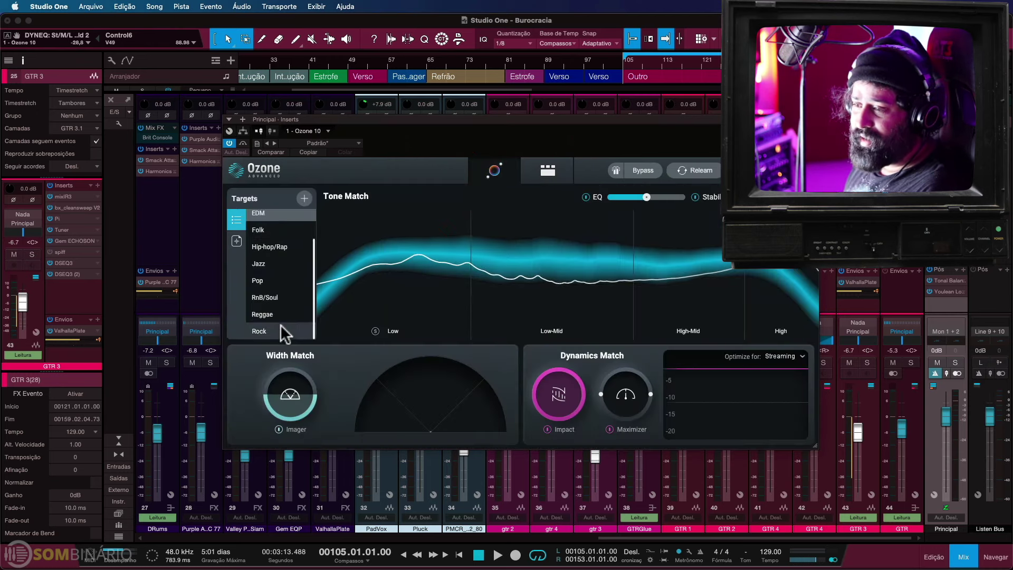
click(283, 331)
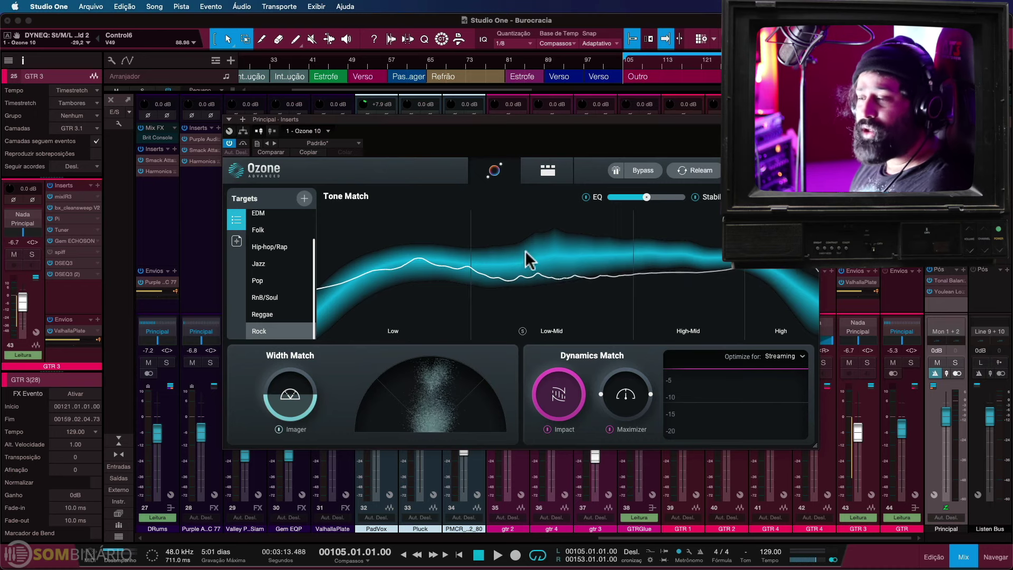
Show the detailed module chain and adjust band 1 of Equalizer 1 to a gain of about 1.0 dB
click(548, 179)
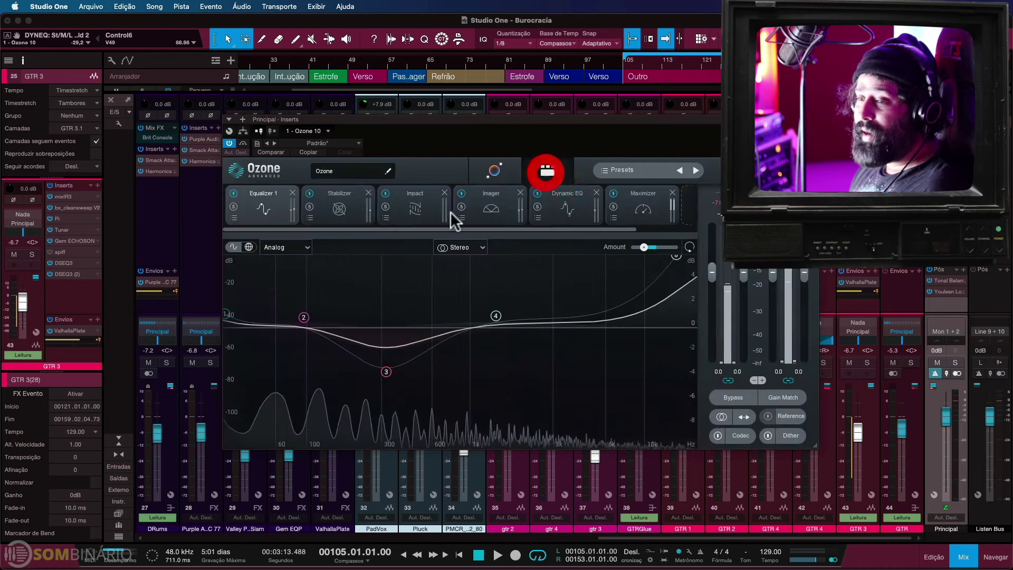
click(543, 170)
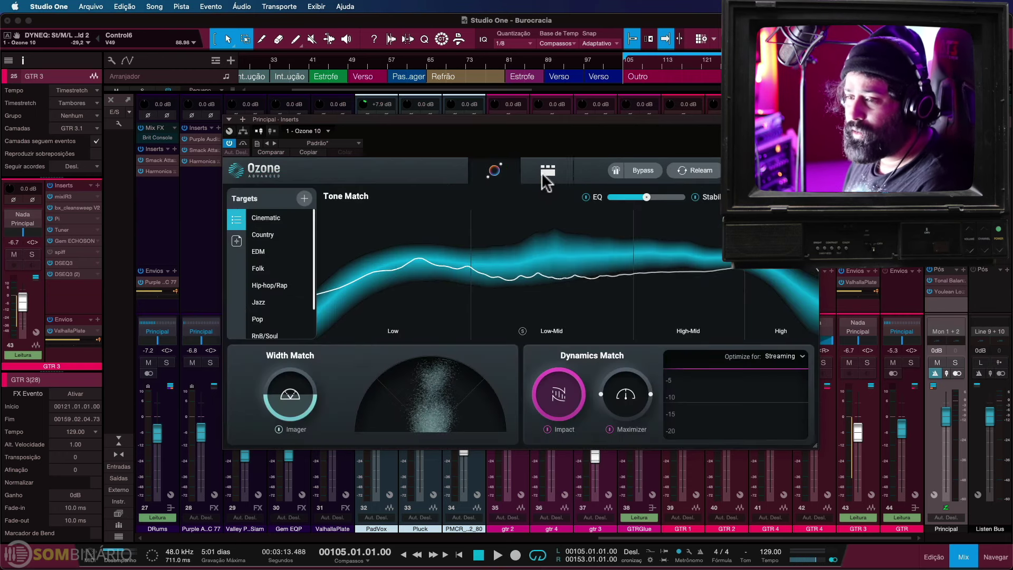
click(541, 172)
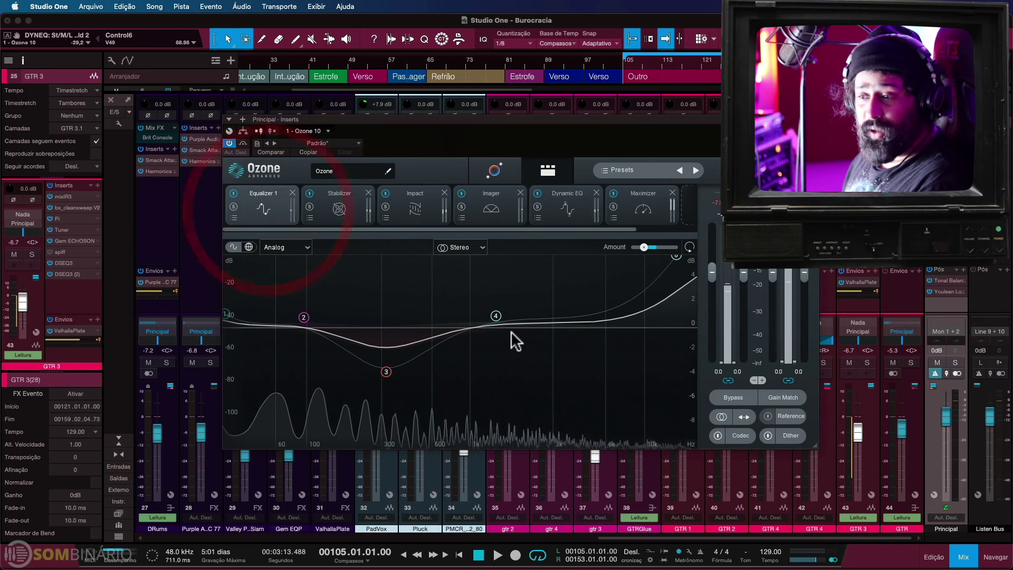
click(226, 314)
mouse_move(225, 313)
mouse_down()
mouse_move(246, 299)
mouse_move(232, 356)
mouse_move(233, 319)
mouse_up()
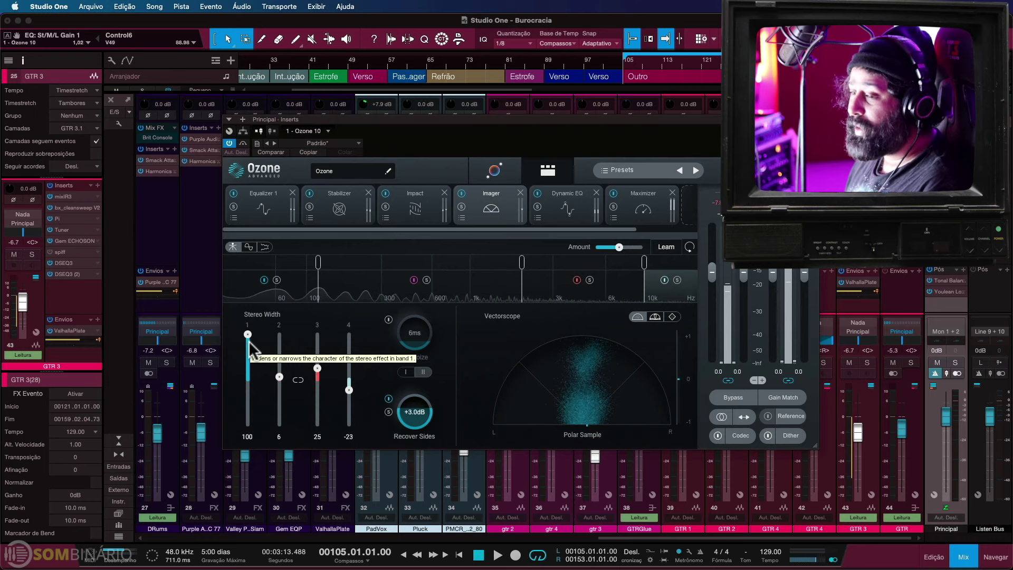
Set the Imager's stereo width to -100 for band 1, 26 for band 2 and 32 for band 4
drag(245, 336, 245, 340)
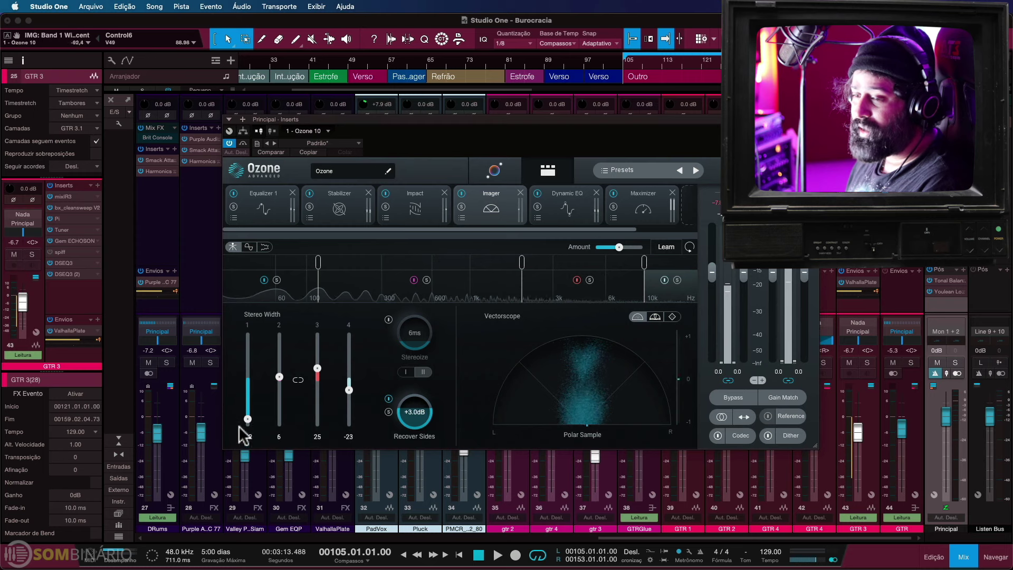
drag(240, 391, 242, 380)
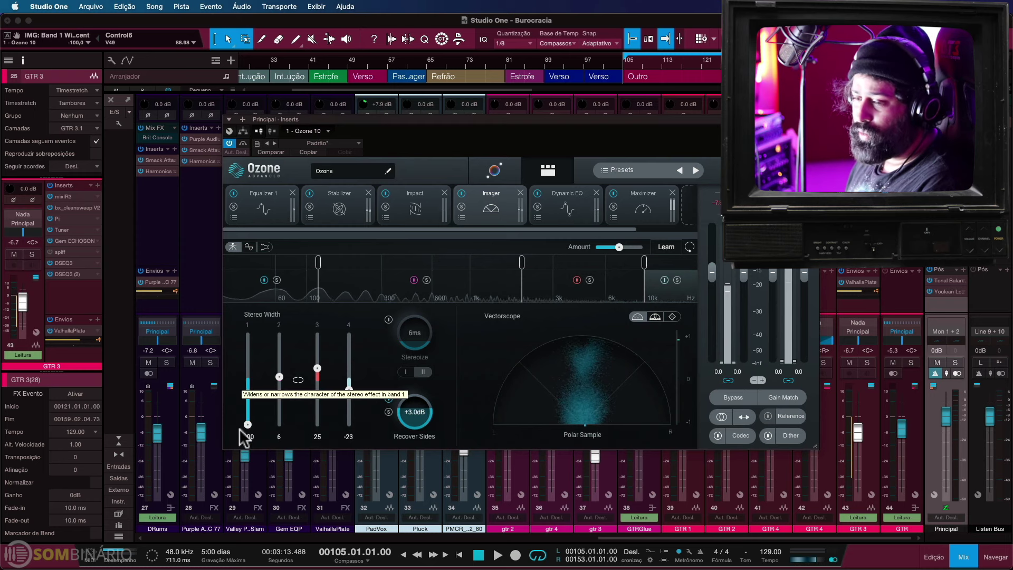
click(243, 403)
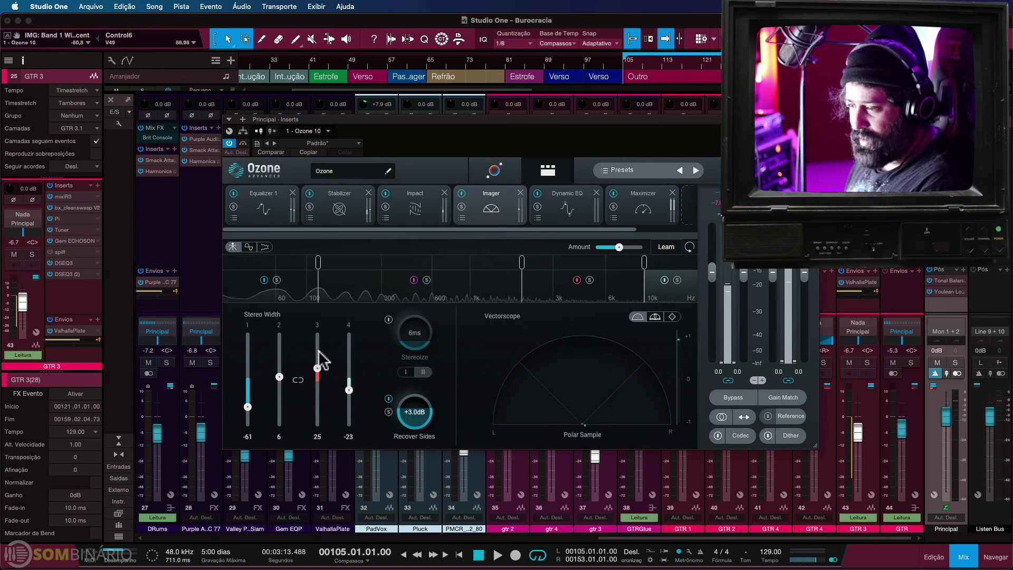
drag(256, 407, 254, 457)
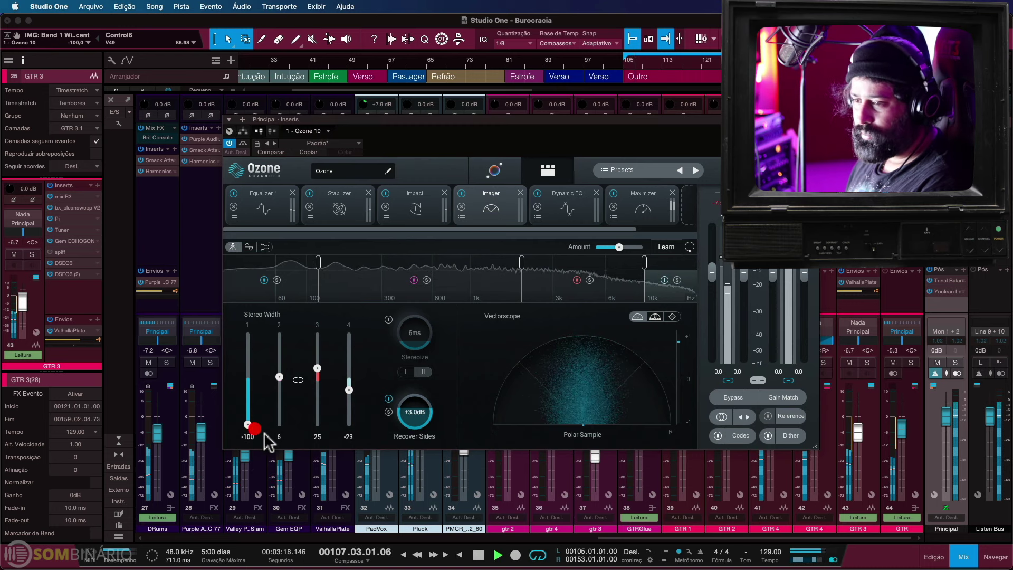
mouse_move(282, 375)
mouse_down()
mouse_move(282, 333)
mouse_move(280, 367)
mouse_up()
drag(346, 389, 348, 365)
Compare the Imager's Stereoize modes I and II during playback, ending on mode II
click(399, 372)
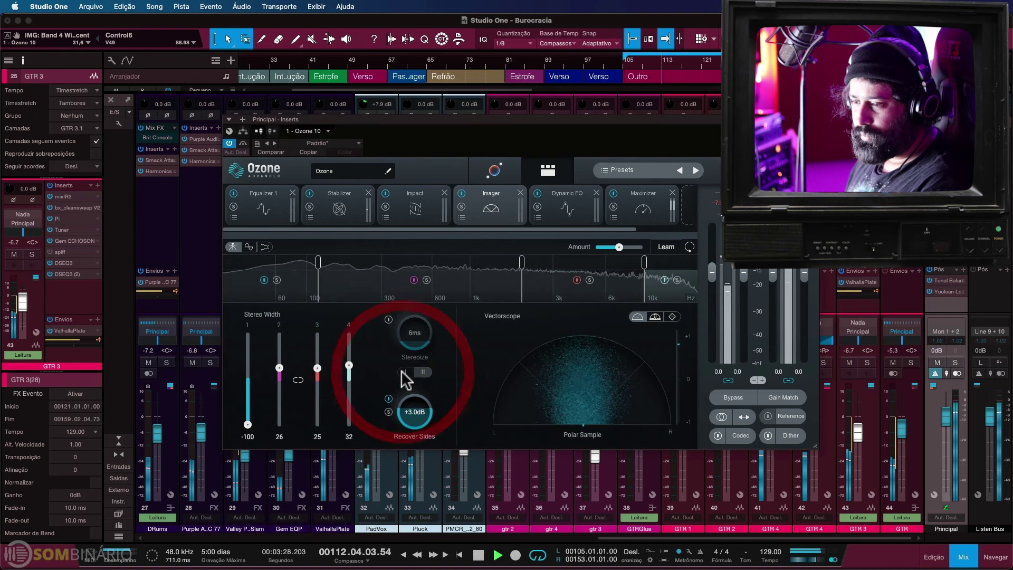
click(402, 372)
click(403, 373)
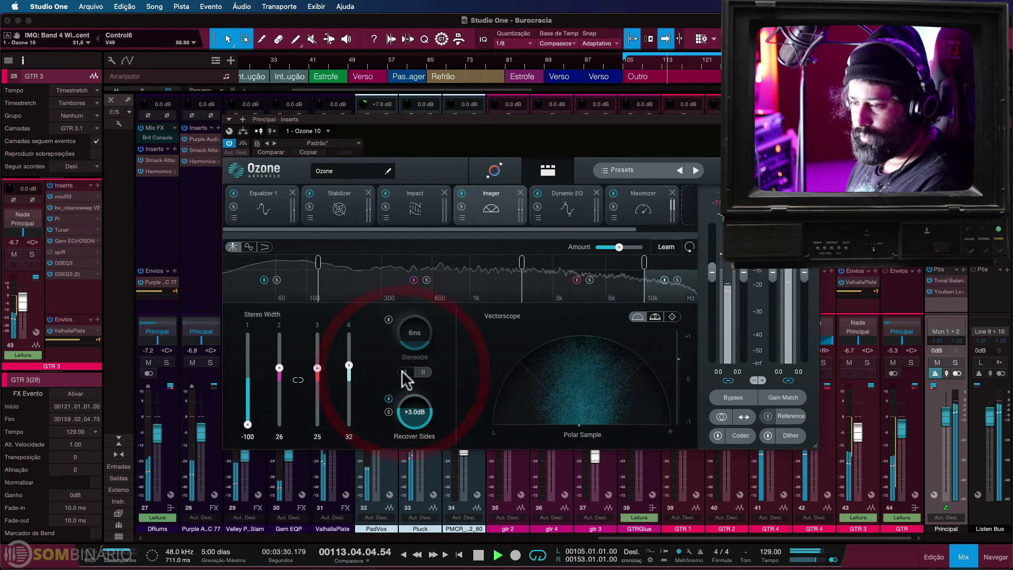
click(417, 372)
click(426, 371)
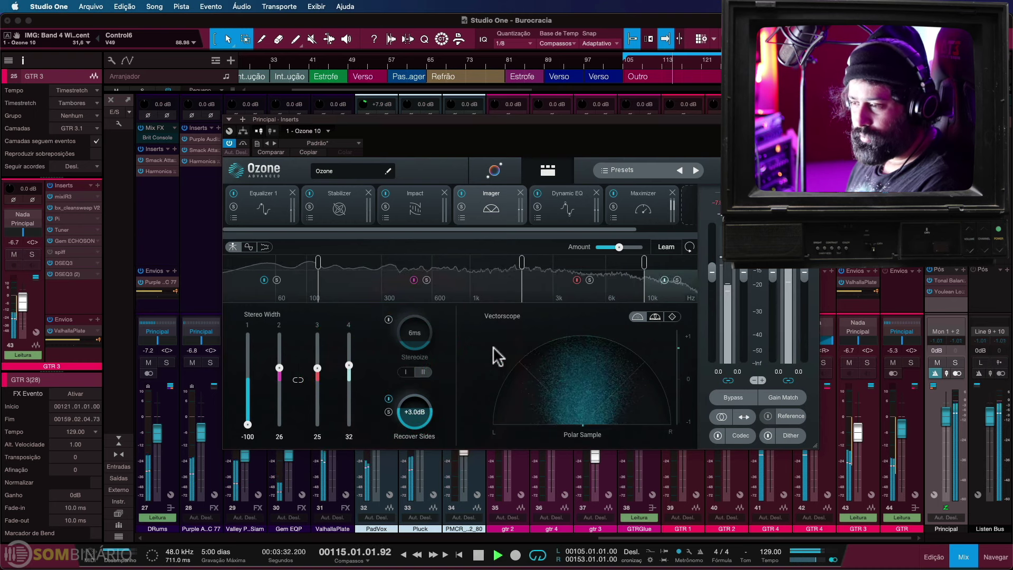
Switch the Imager's Vectorscope to the Lissajous display and stop playback
click(656, 318)
click(672, 317)
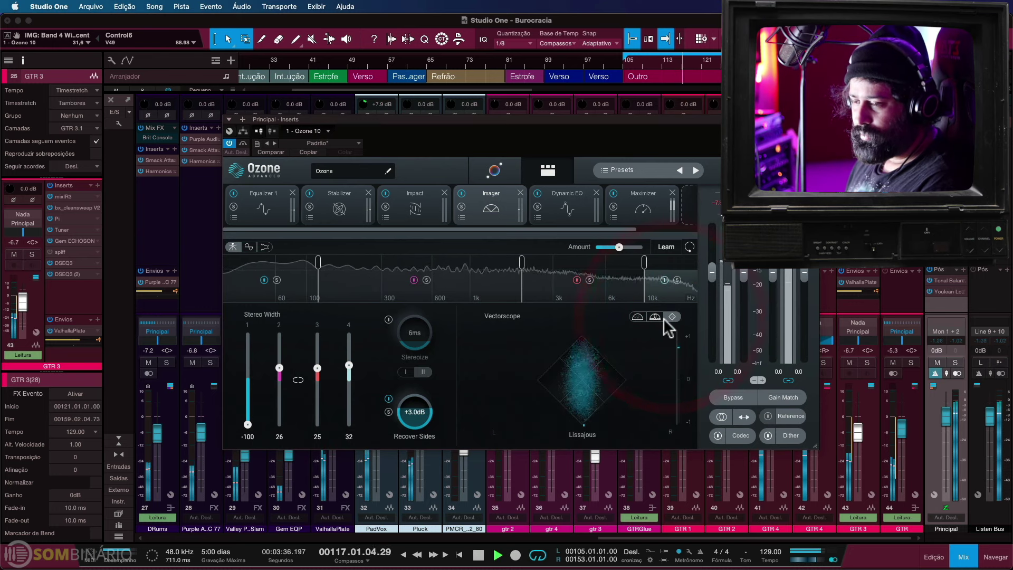
key(space)
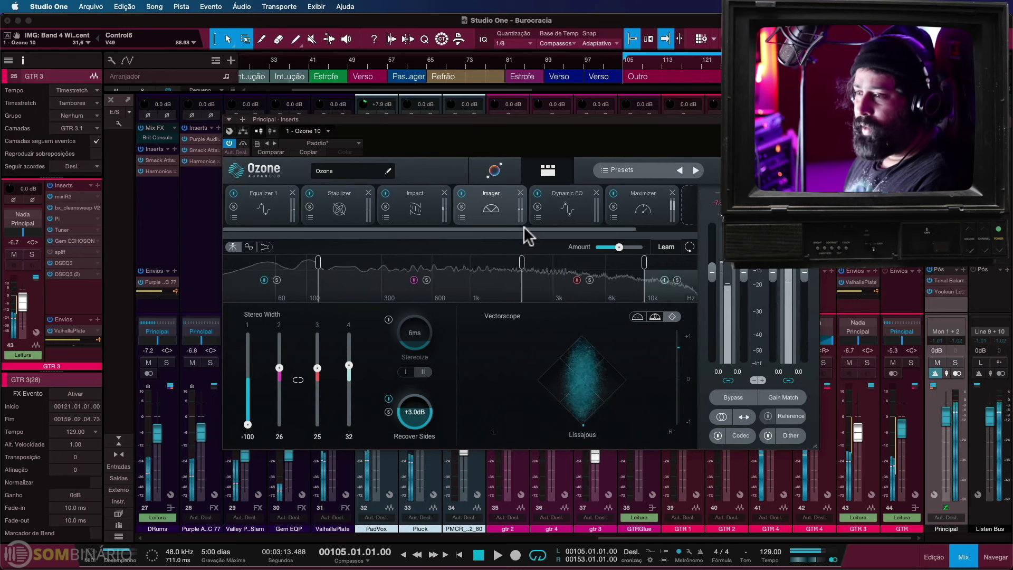
Audition band 3 of the Dynamic EQ in solo during playback, with the solo switched off at the end
click(563, 207)
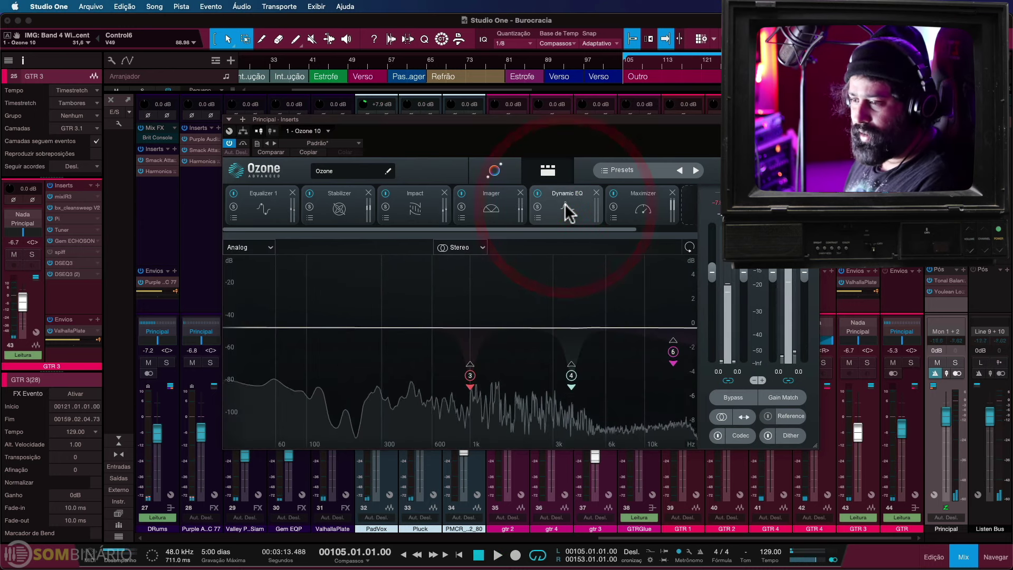
click(470, 376)
key(space)
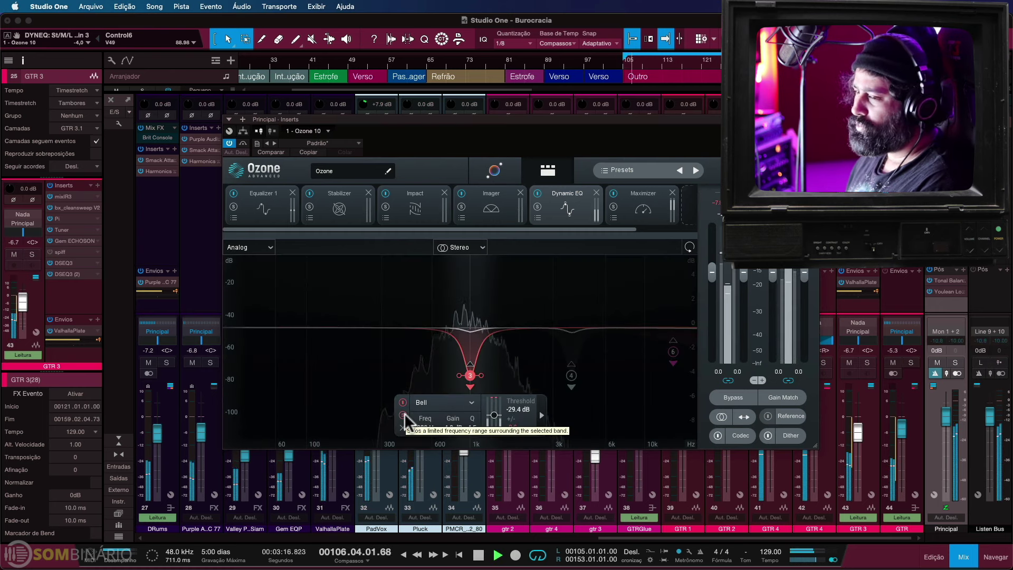
click(404, 417)
key(space)
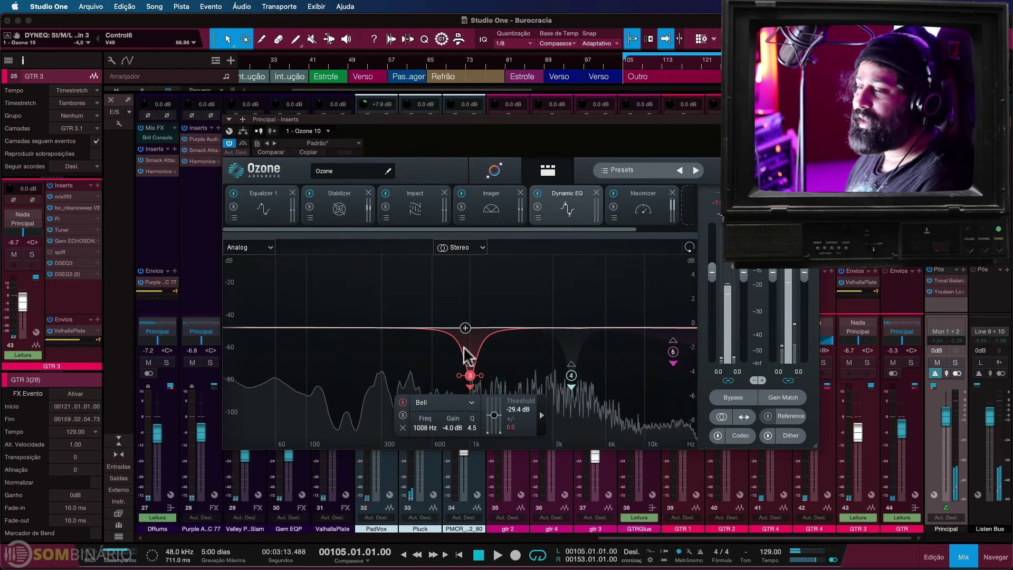
Audition band 4 of the Dynamic EQ during playback and adjust its threshold
key(space)
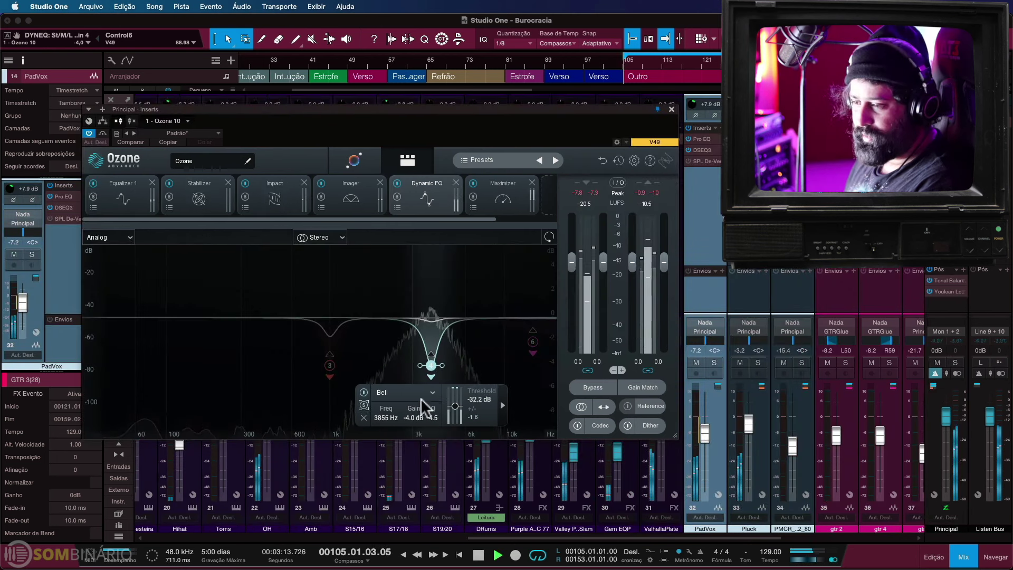
drag(455, 409, 455, 414)
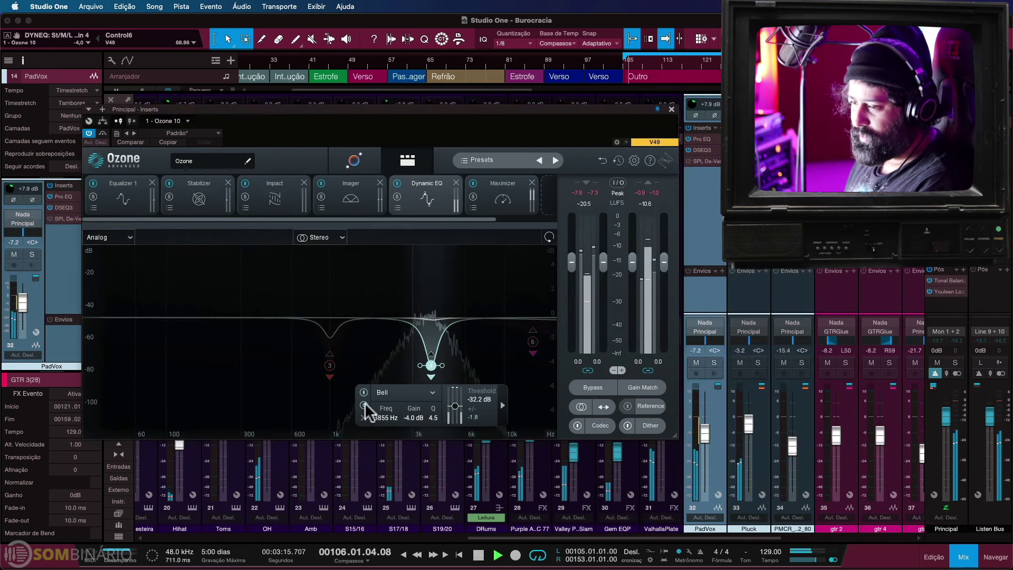
click(364, 405)
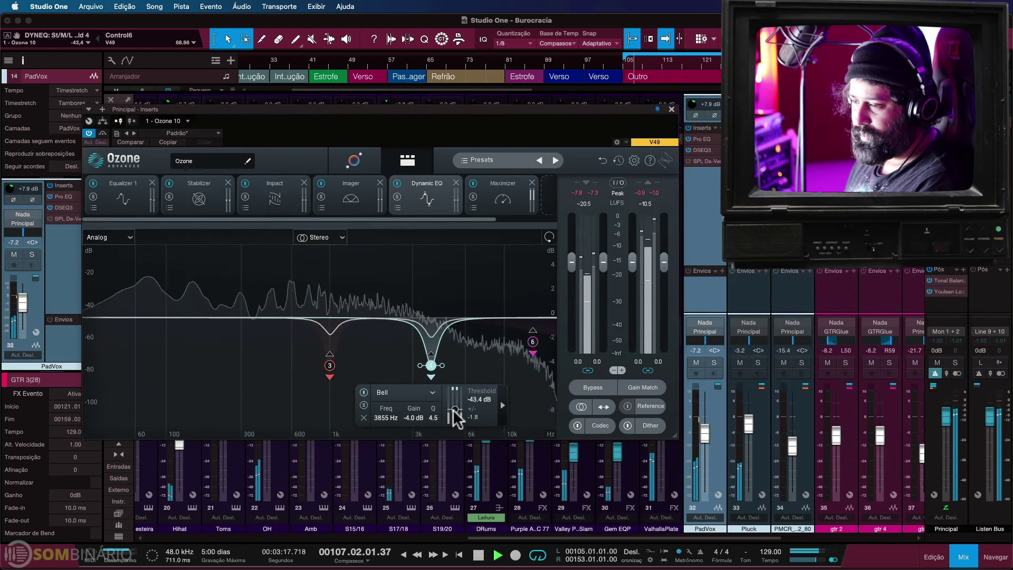
drag(455, 415, 455, 409)
key(space)
Lower the threshold of the Dynamic EQ's Baxandall Treble band 6 to about -67.7 dB during playback
click(533, 343)
key(space)
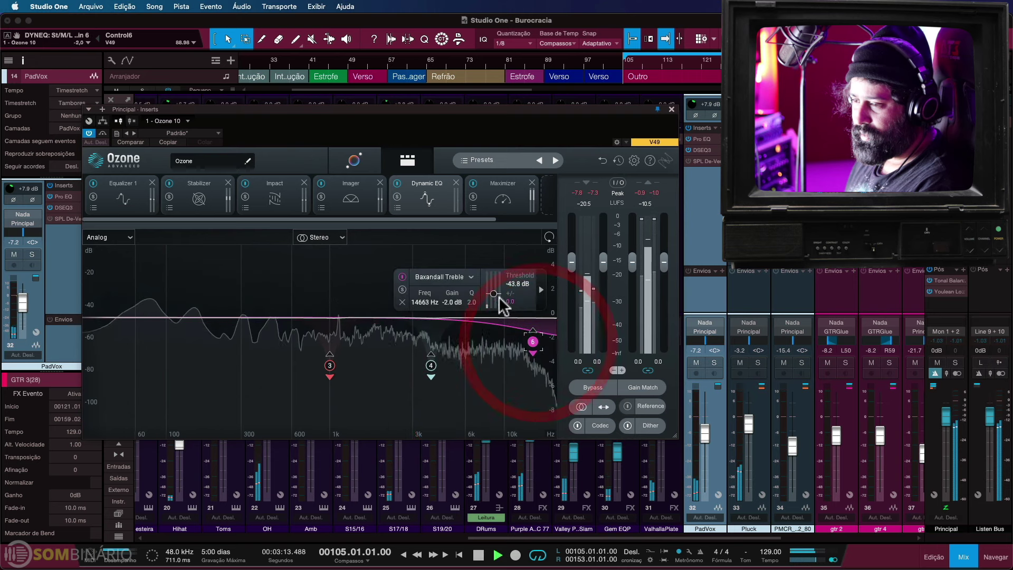
click(488, 264)
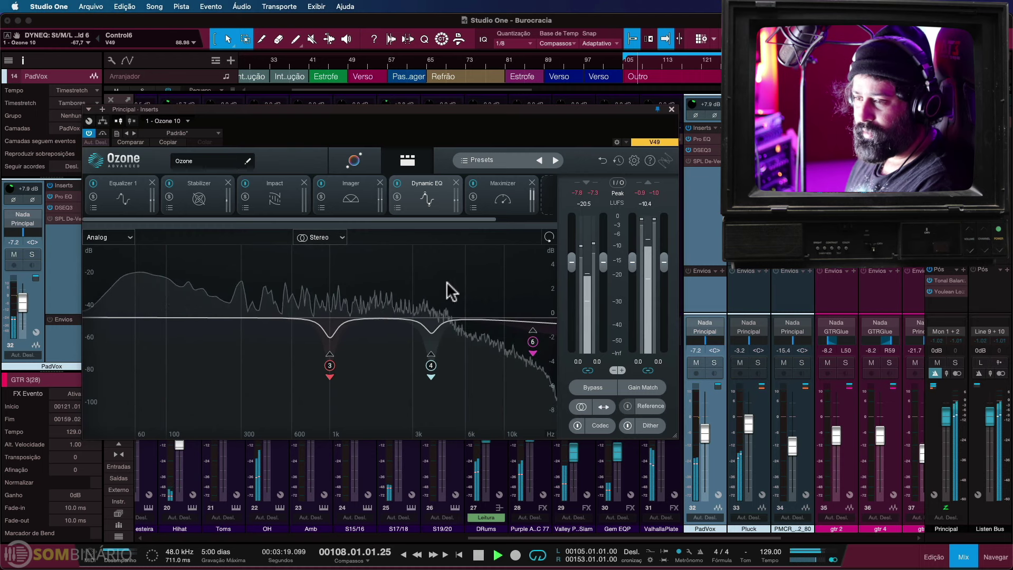
Set band 3 of Equalizer 1 to a gain of about -3.9 dB and reopen the Imager module
click(124, 198)
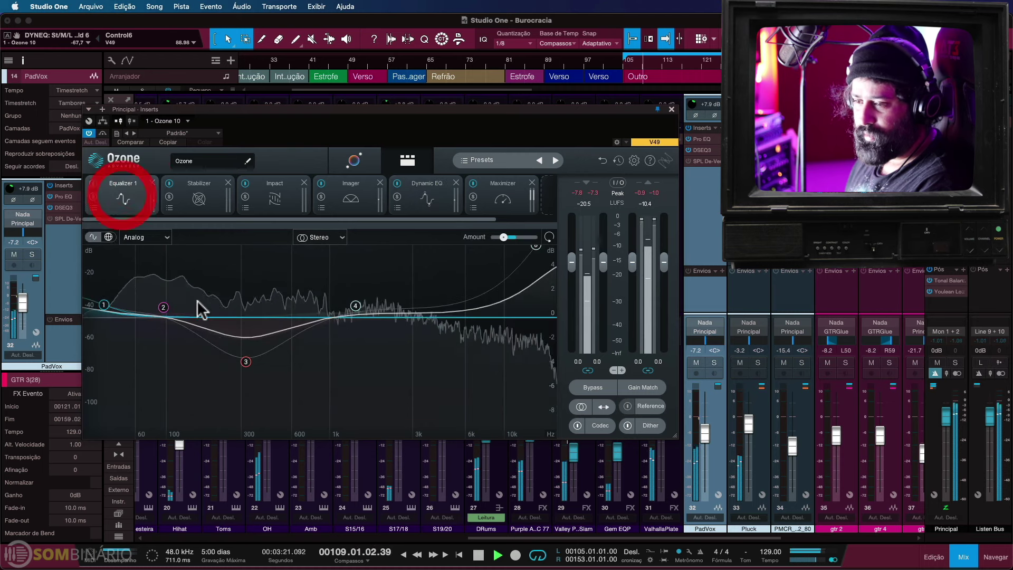
click(246, 363)
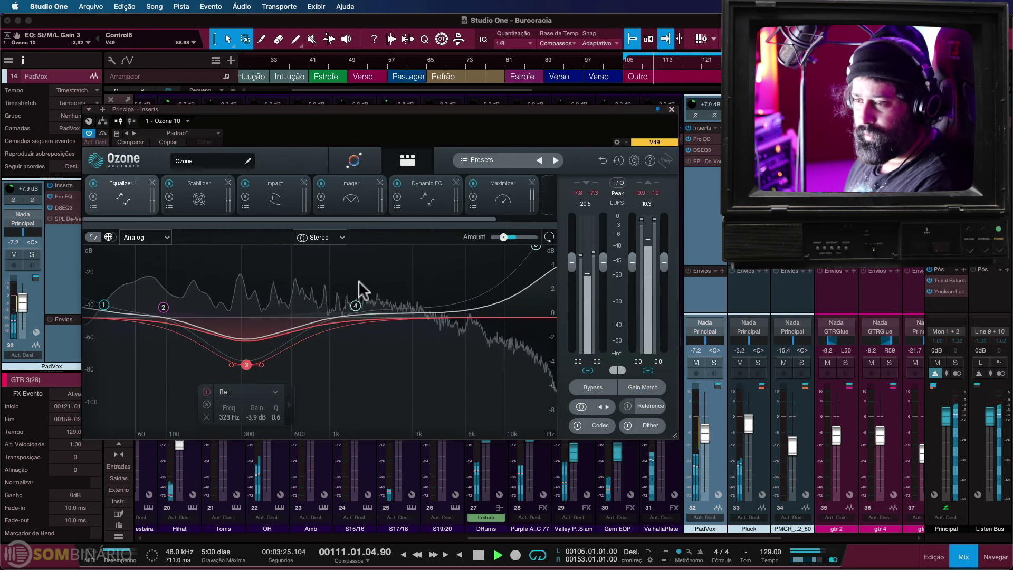
click(347, 191)
key(space)
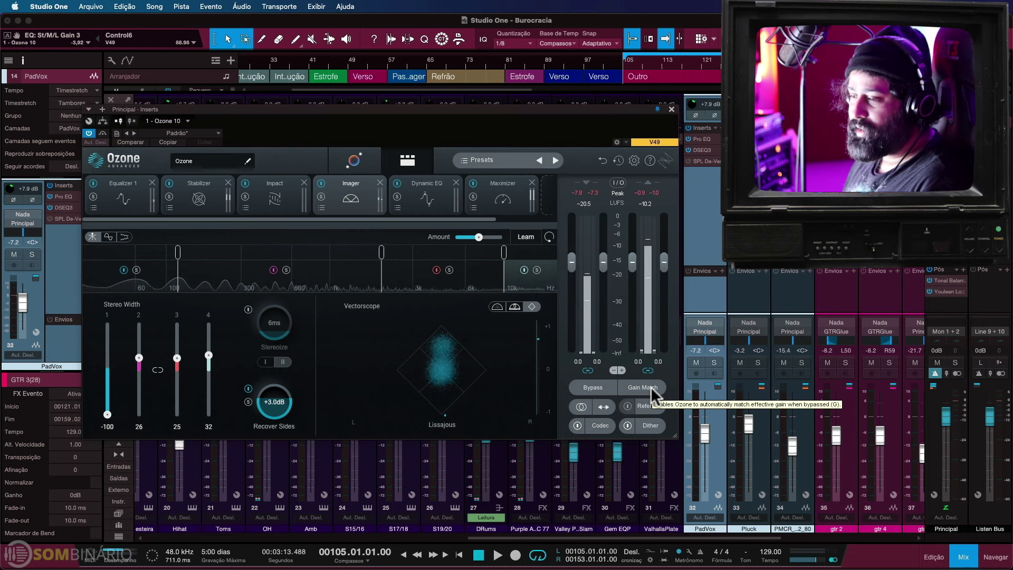
Enable Gain Match and toggle Bypass during playback to compare the processed and unprocessed master at equal loudness
click(652, 389)
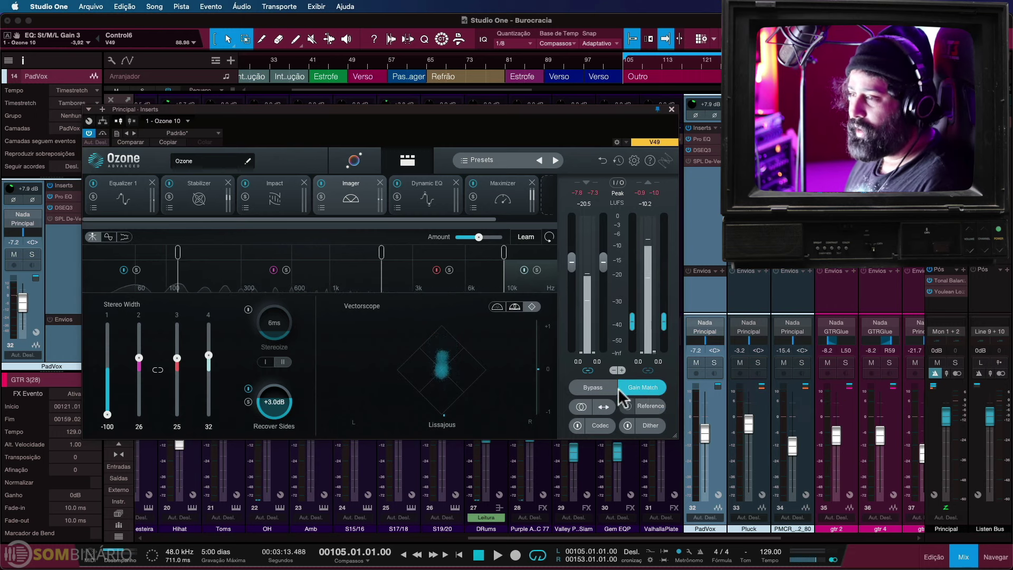
click(591, 387)
drag(597, 150, 645, 196)
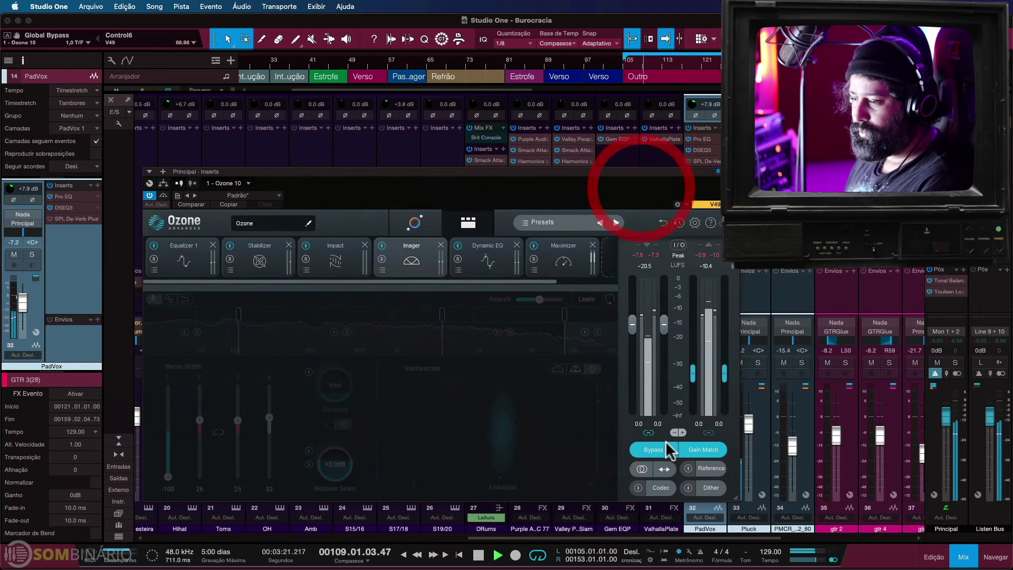
click(657, 448)
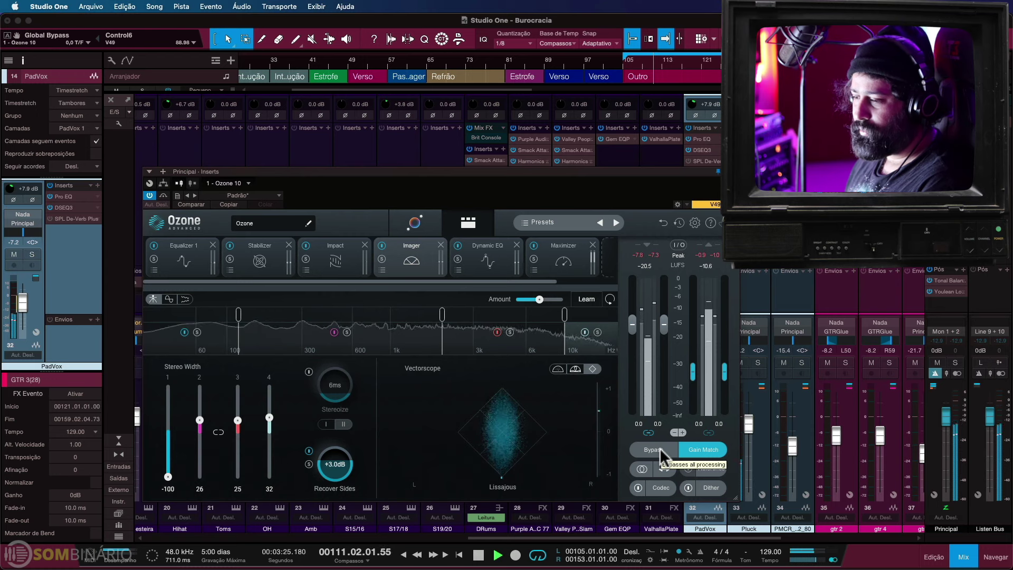
click(661, 452)
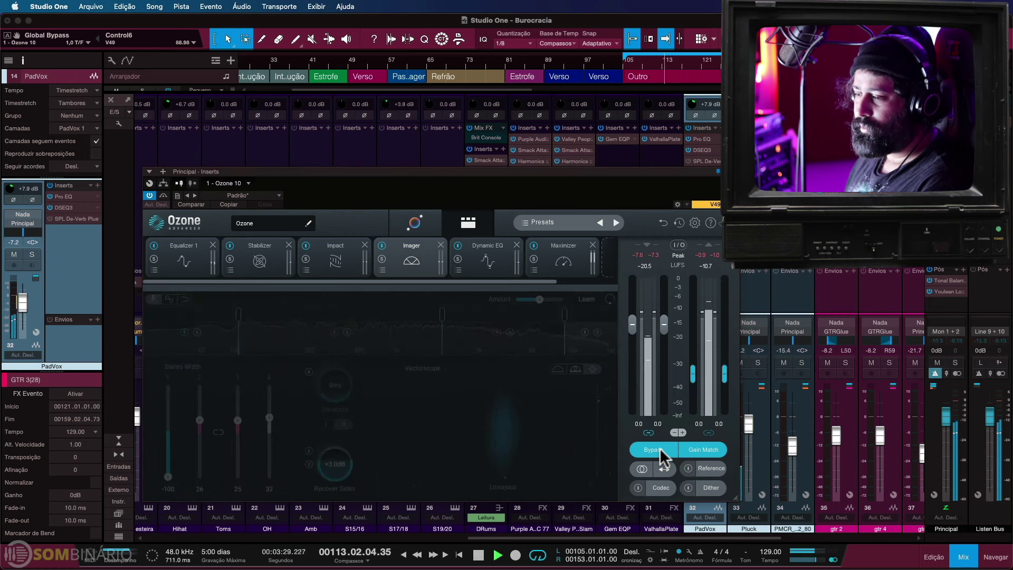
click(660, 452)
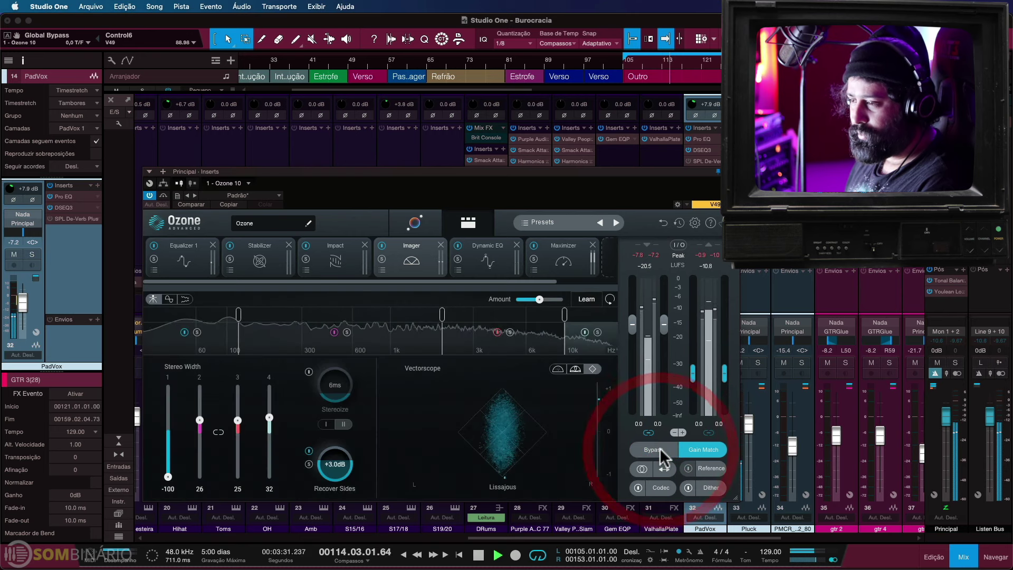
Reposition the Ozone window and turn off Gain Match
drag(625, 196, 716, 102)
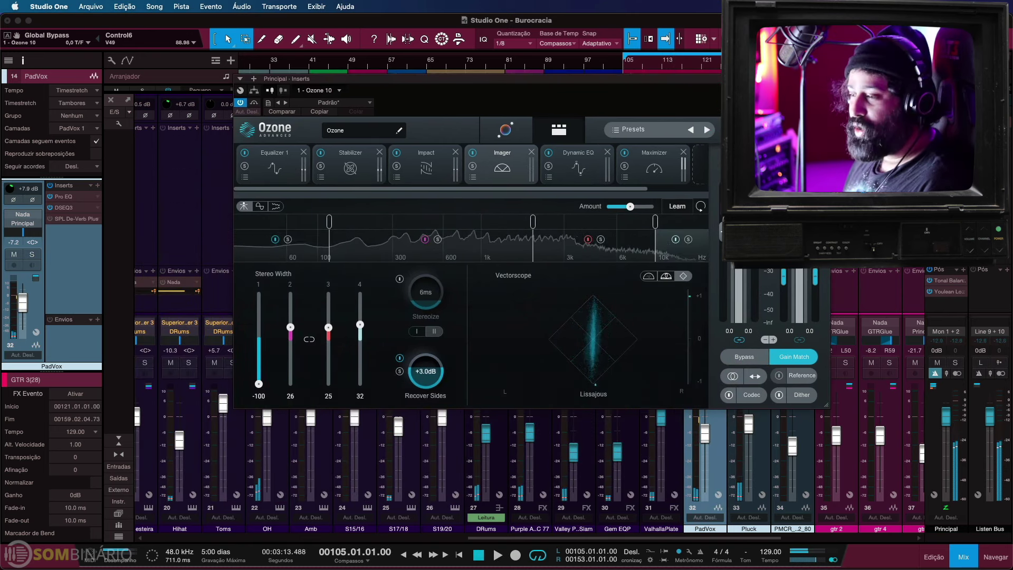
click(802, 356)
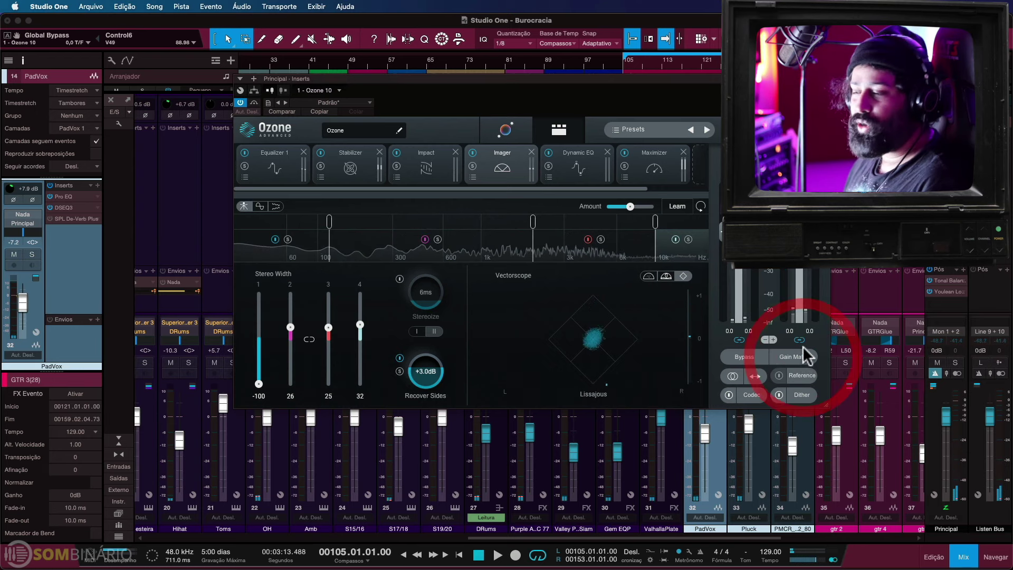
Step through the Maximizer, Dynamic EQ, Imager, Impact, Stabilizer and Equalizer 1 modules to review their settings
click(656, 174)
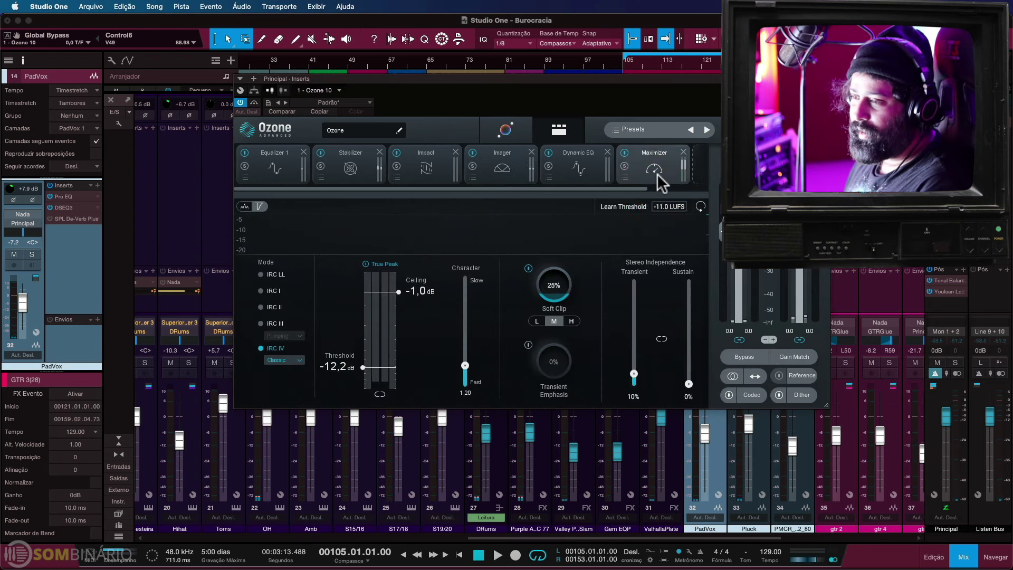
click(580, 169)
click(511, 173)
click(428, 167)
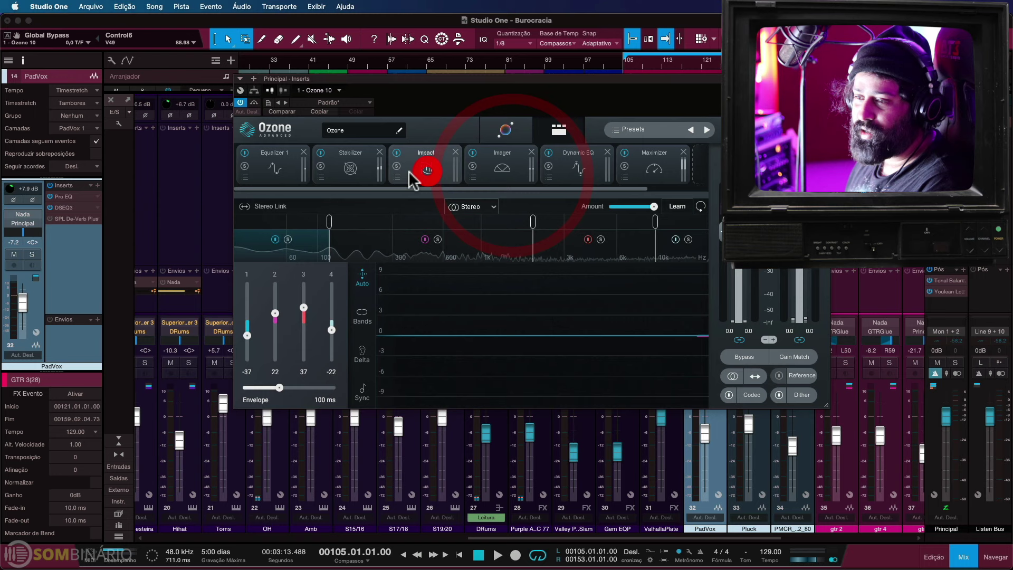
click(349, 169)
click(273, 167)
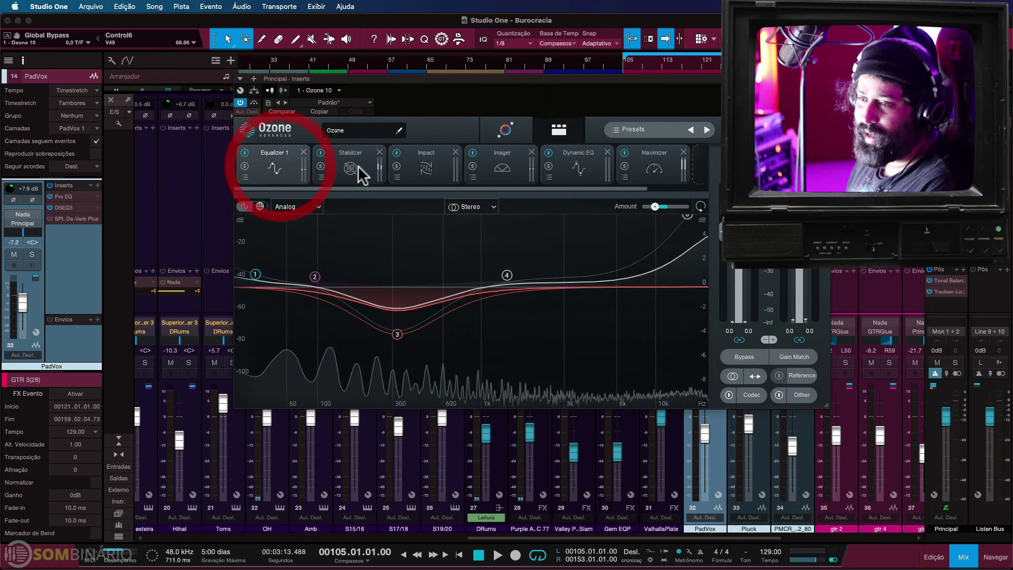
click(359, 164)
click(273, 168)
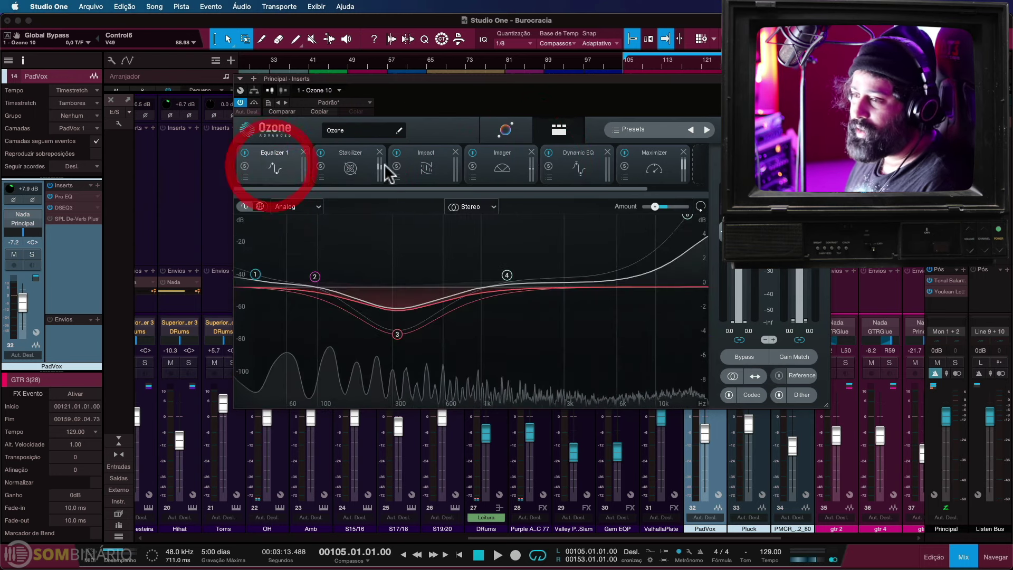
click(433, 166)
Raise the Stabilizer's Amount to about 97 during playback
click(350, 168)
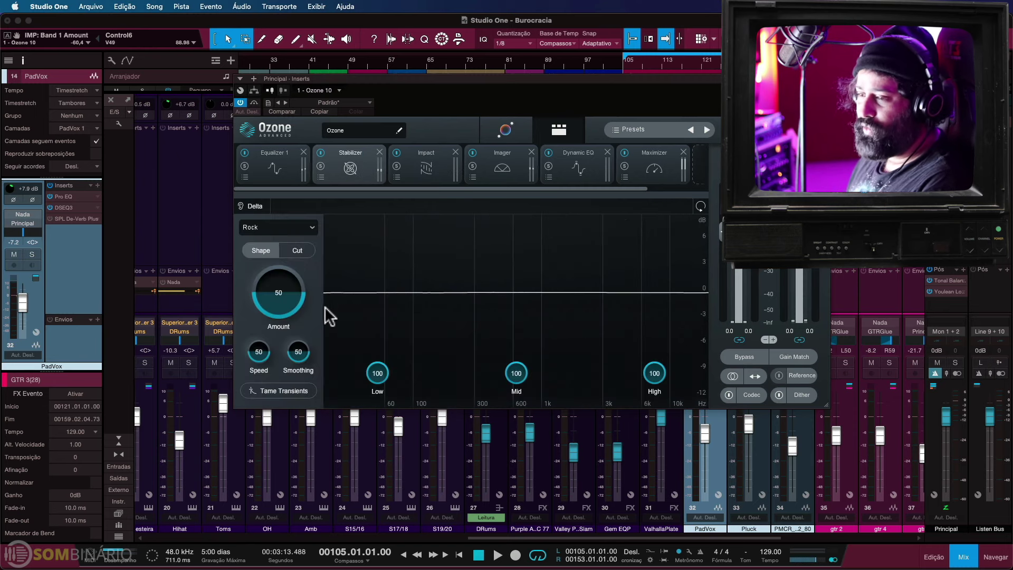
key(space)
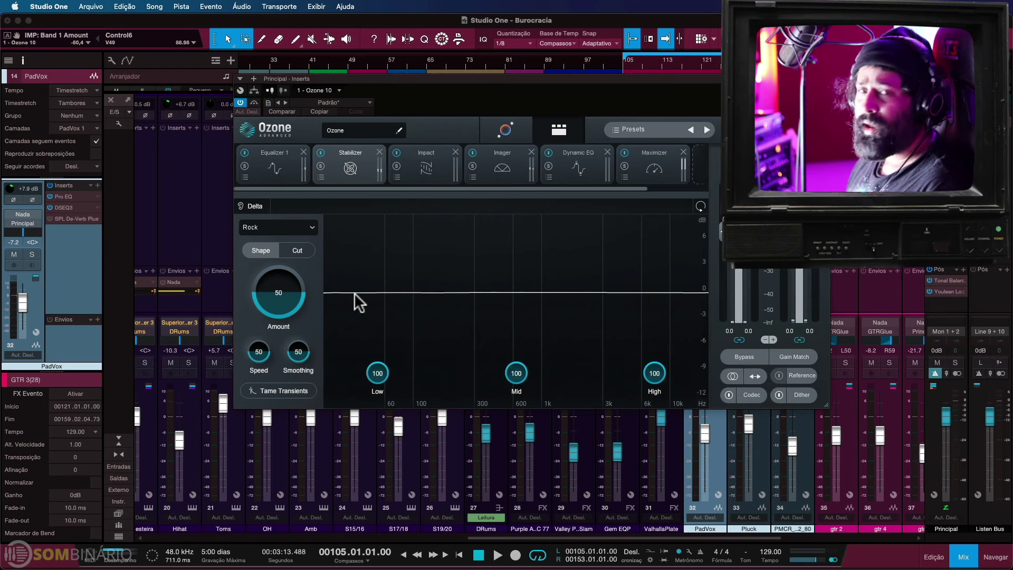
key(space)
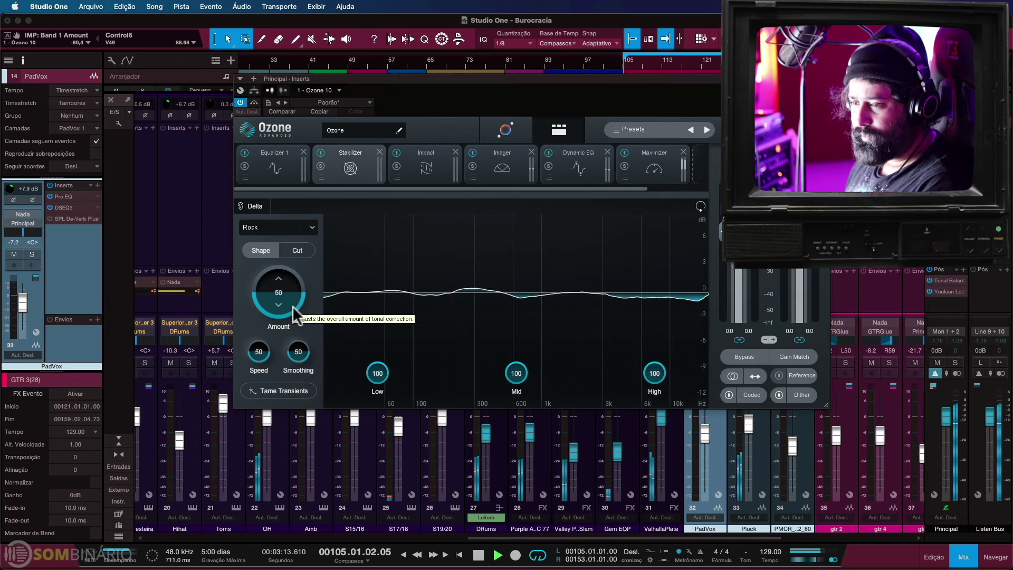
drag(292, 306, 294, 248)
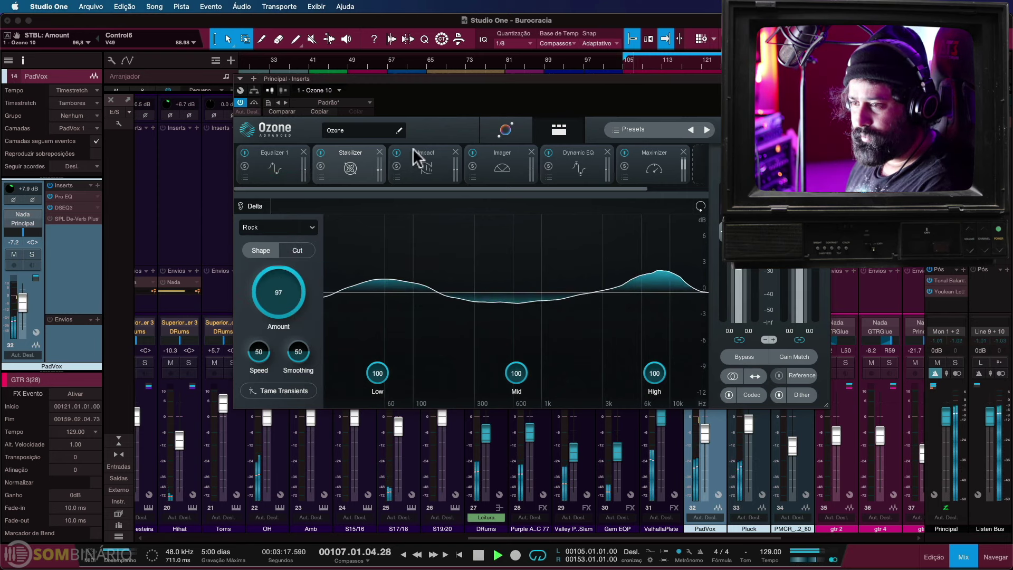
Bypass and re-enable the Stabilizer twice during playback to compare its effect, reposition the Ozone window and stop playback
click(321, 153)
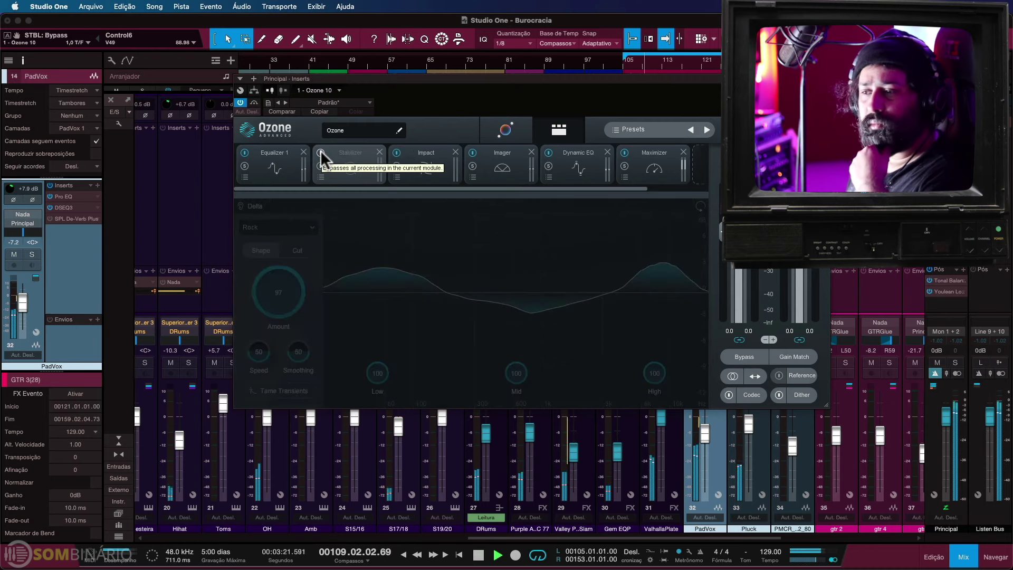
click(320, 153)
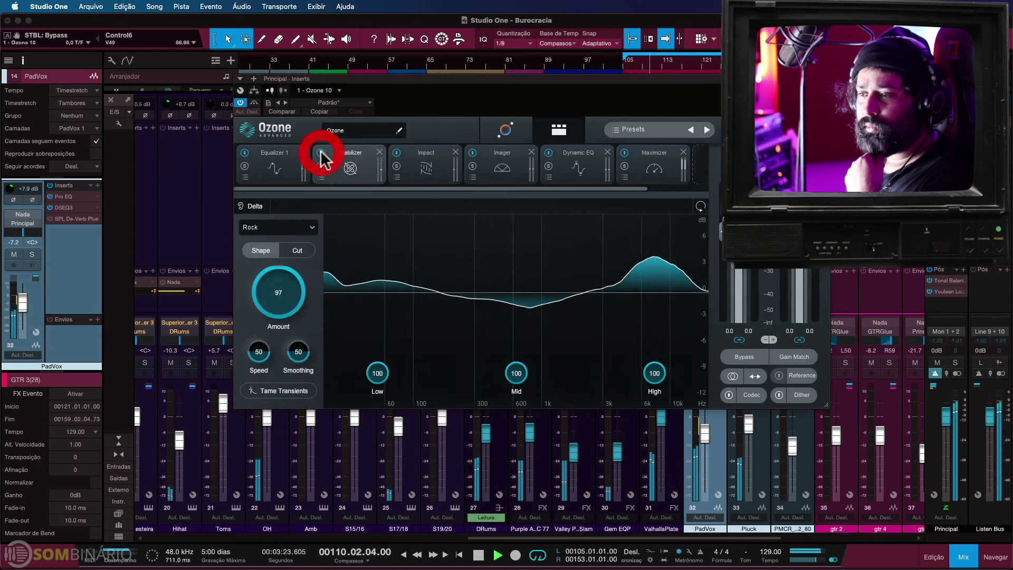
drag(416, 105, 365, 167)
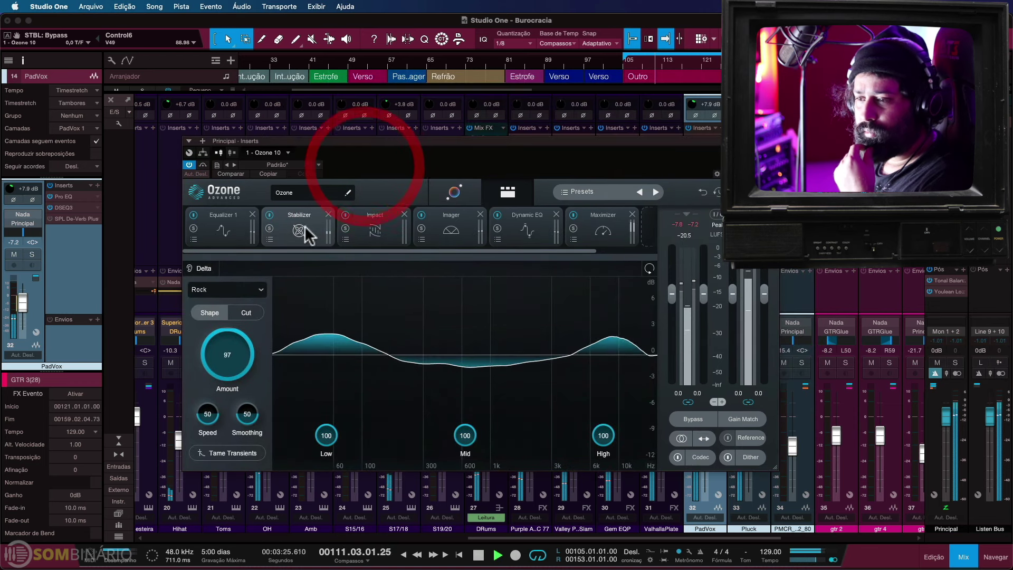
click(269, 214)
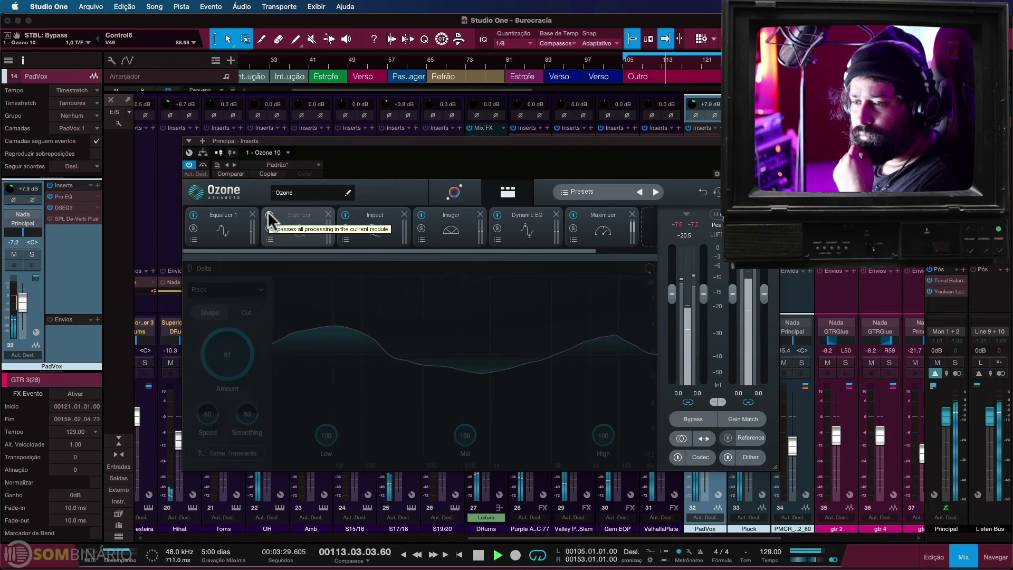
click(269, 216)
drag(391, 152, 421, 133)
key(space)
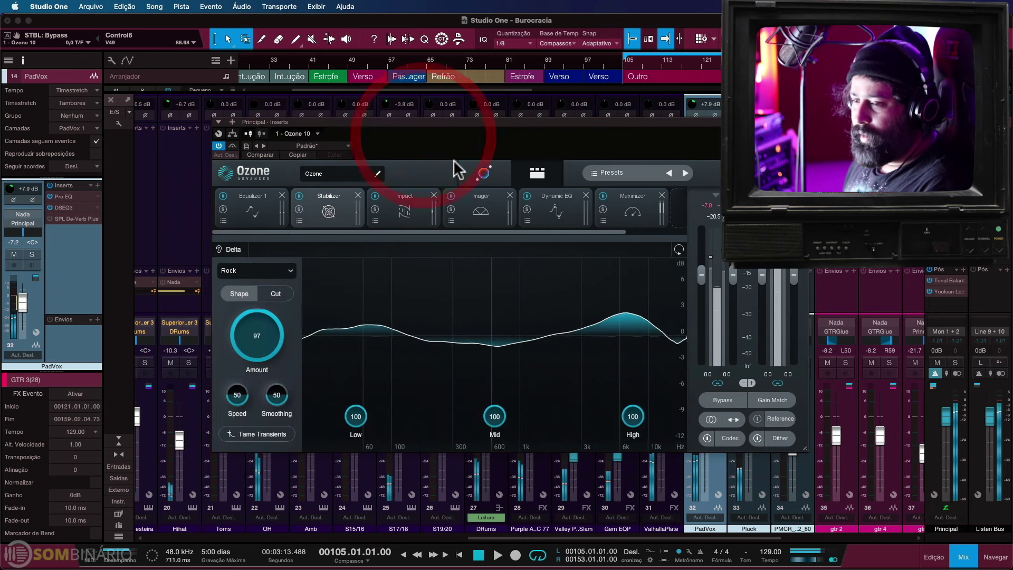
Lower the Stabilizer's Amount to about 63
scroll(263, 331, down, 5)
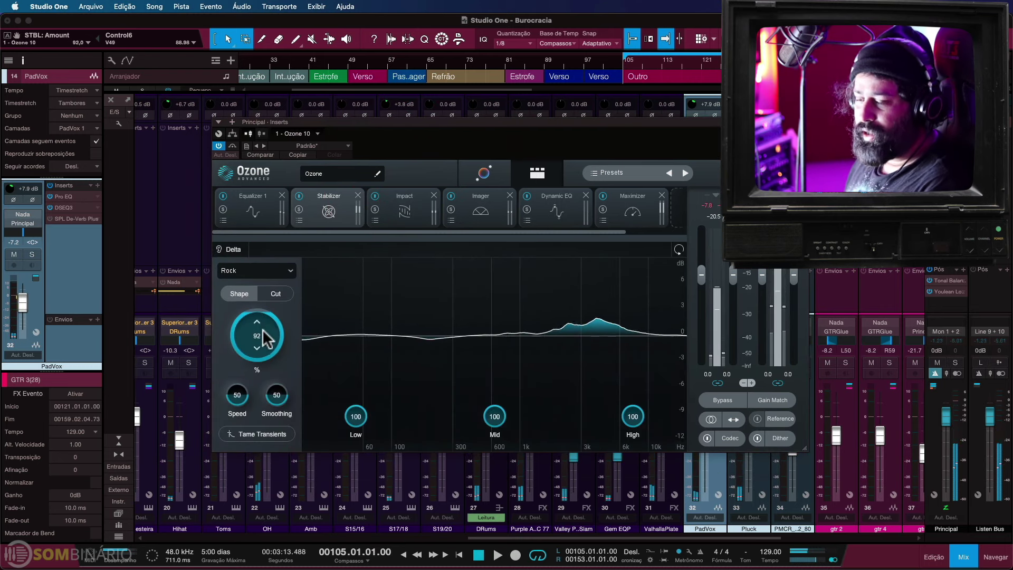
drag(263, 330, 263, 363)
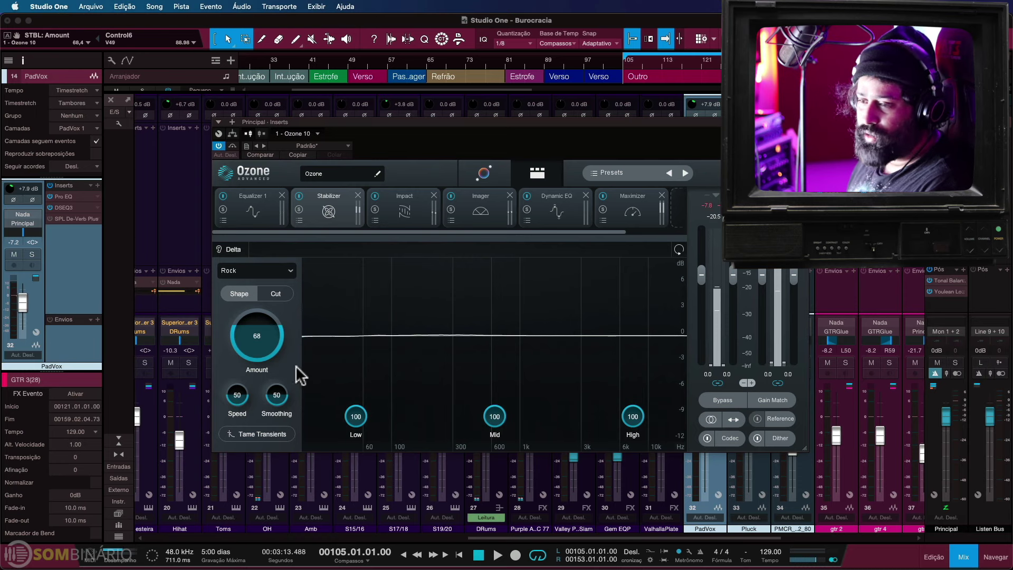
click(257, 338)
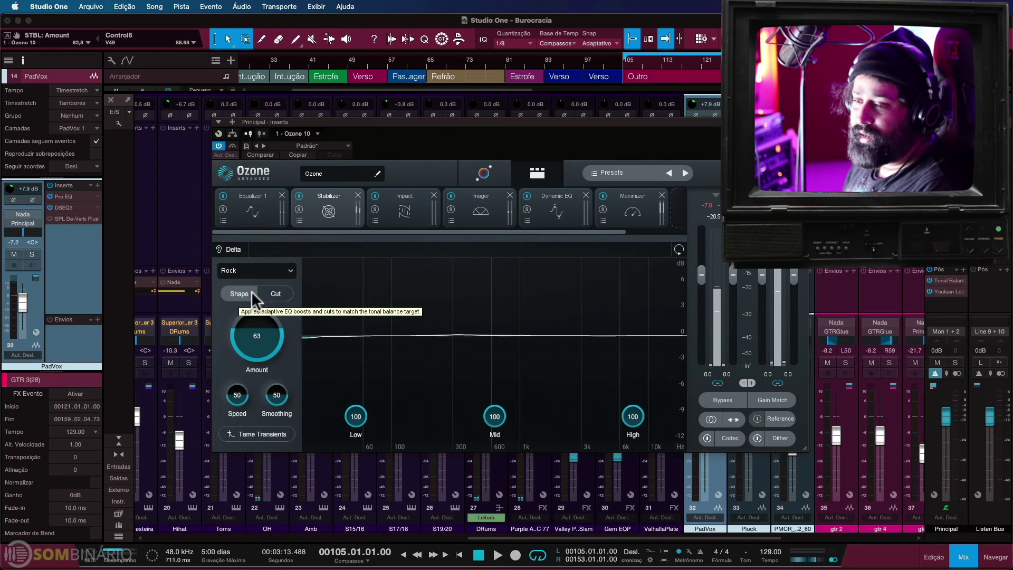
Try the Stabilizer's Cut mode with Amount at 100, and return to Shape mode with Amount at about 81
click(276, 293)
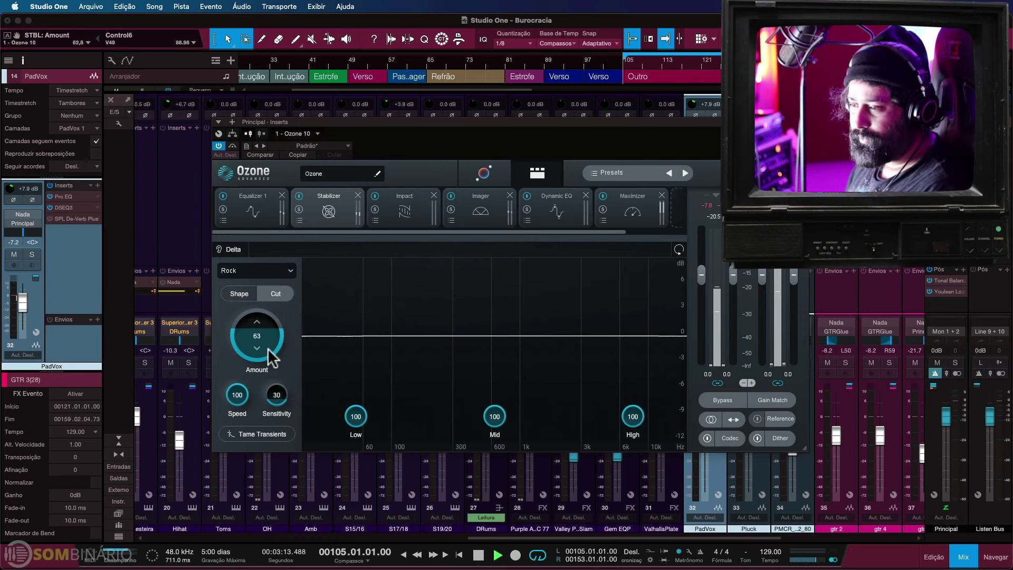
drag(271, 359, 267, 295)
click(264, 267)
click(272, 267)
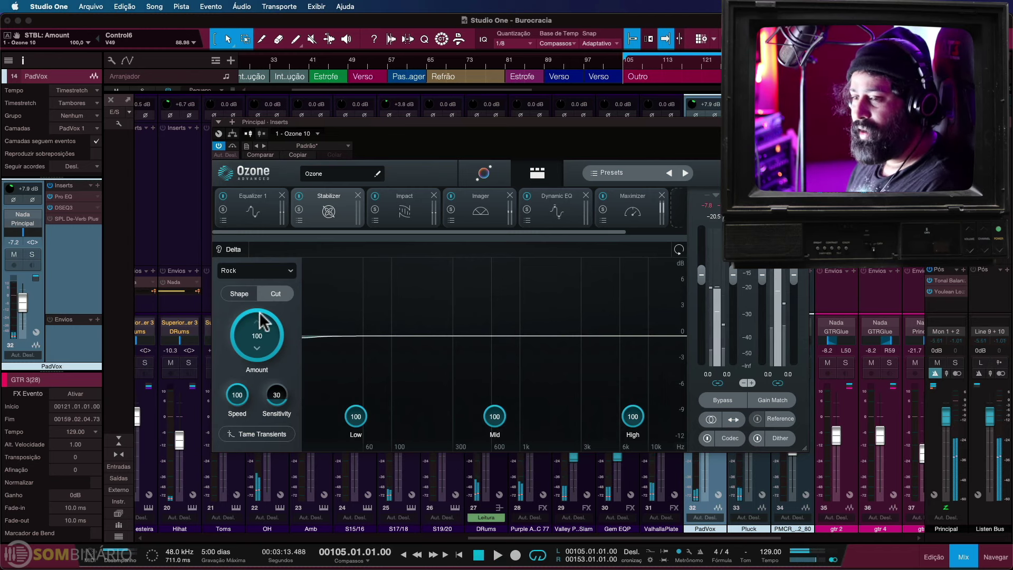
click(241, 295)
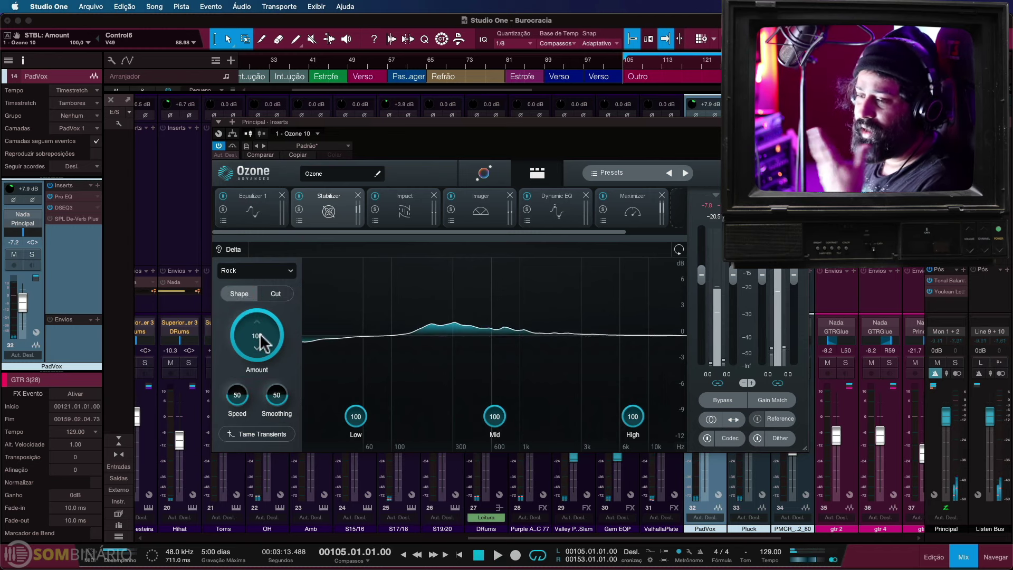
Check the Rock target in the assistant's Targets list and return to the module chain
click(487, 175)
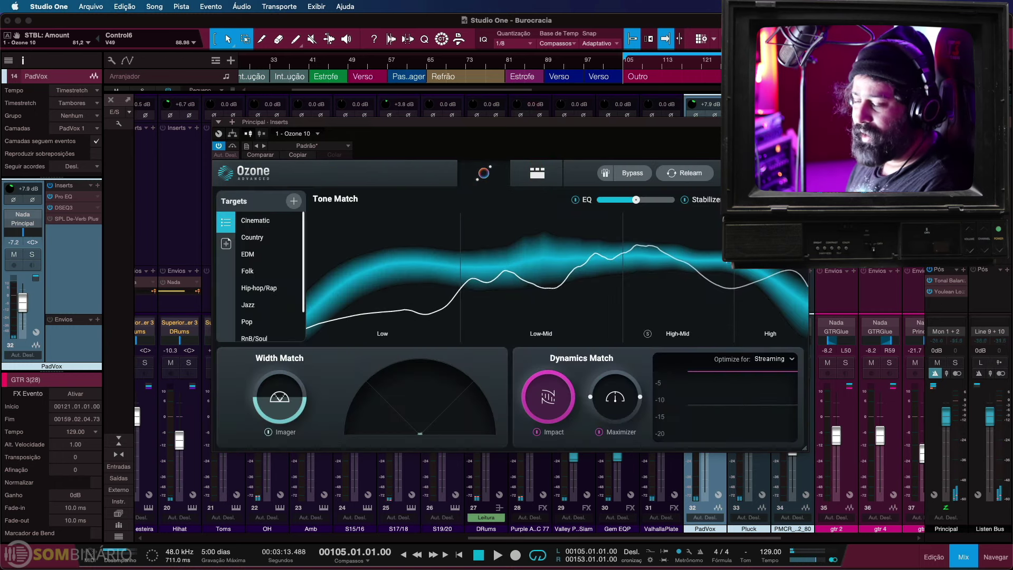
scroll(267, 311, down, 2)
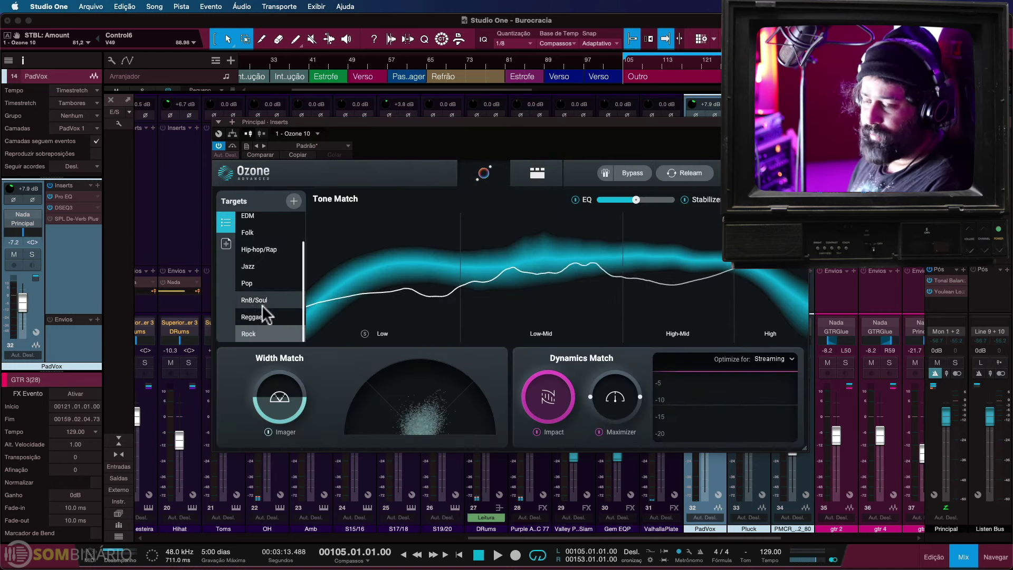
click(264, 333)
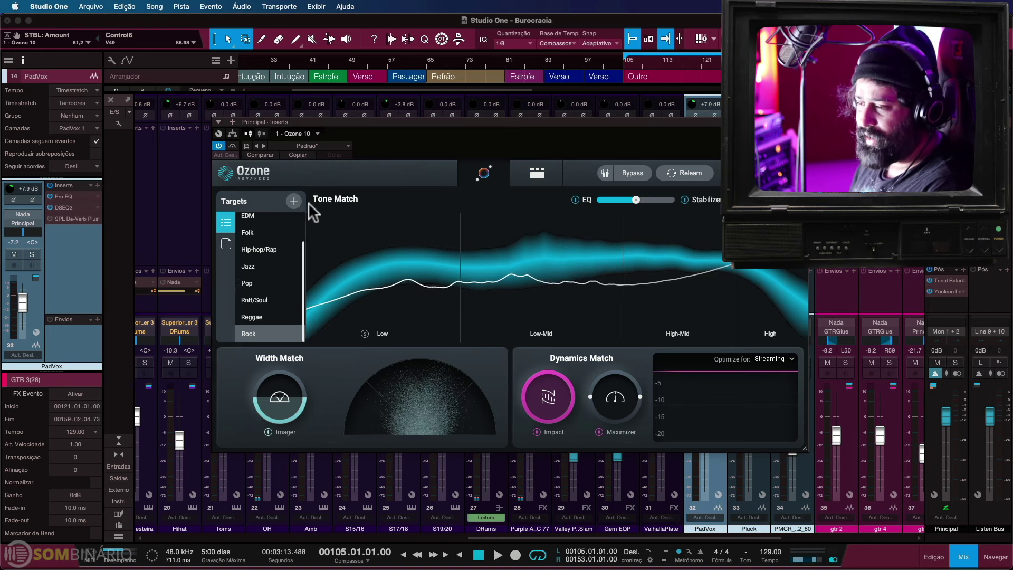
click(538, 172)
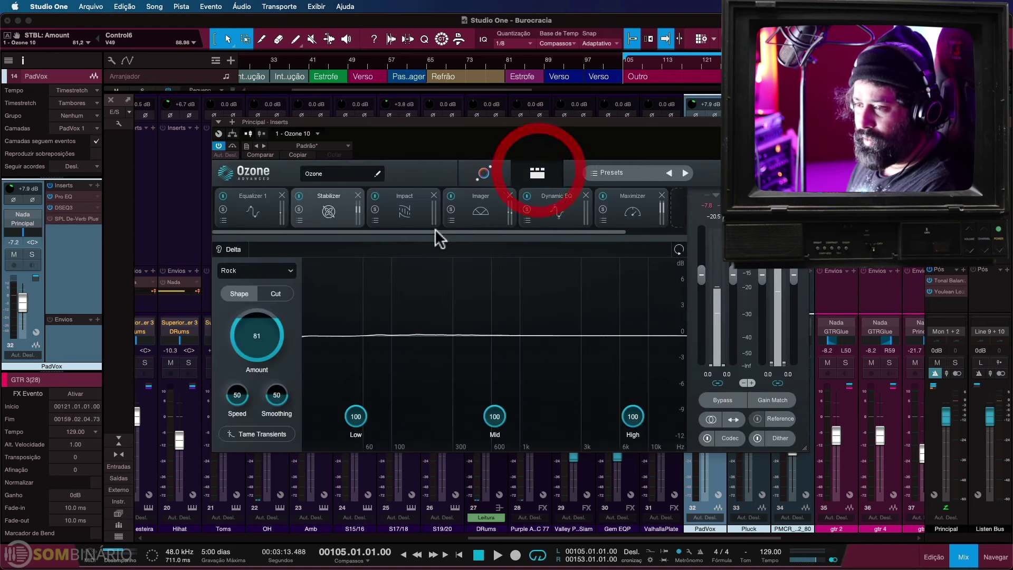
Open the Impact module and toggle its bypass during playback to compare its effect
click(411, 199)
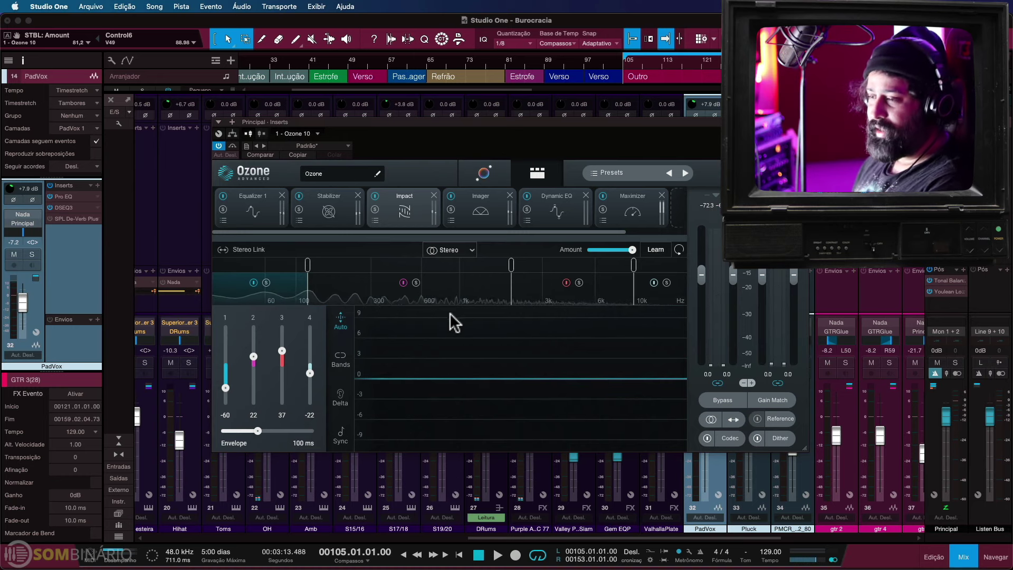
key(space)
click(399, 209)
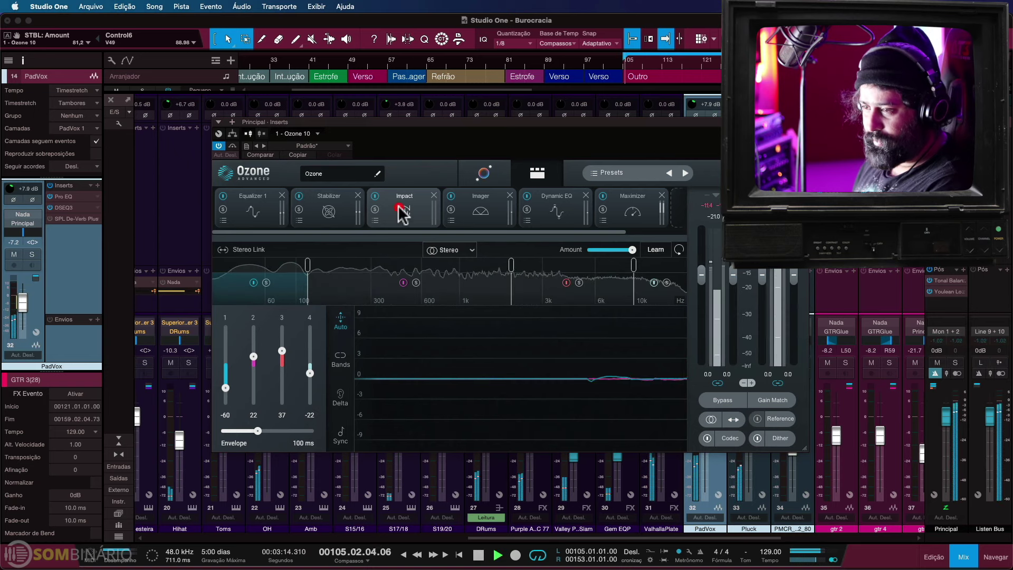
click(375, 196)
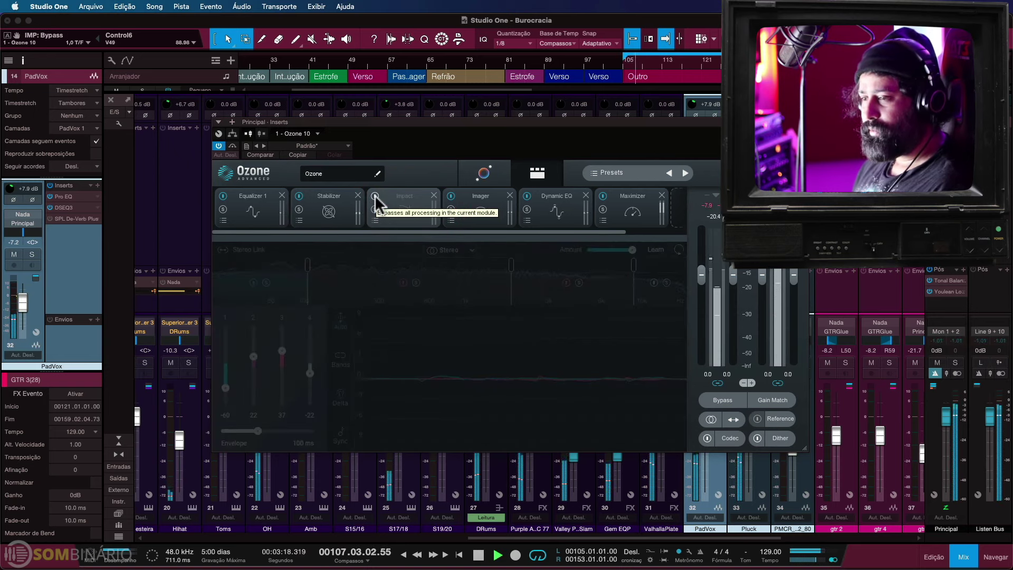
click(374, 196)
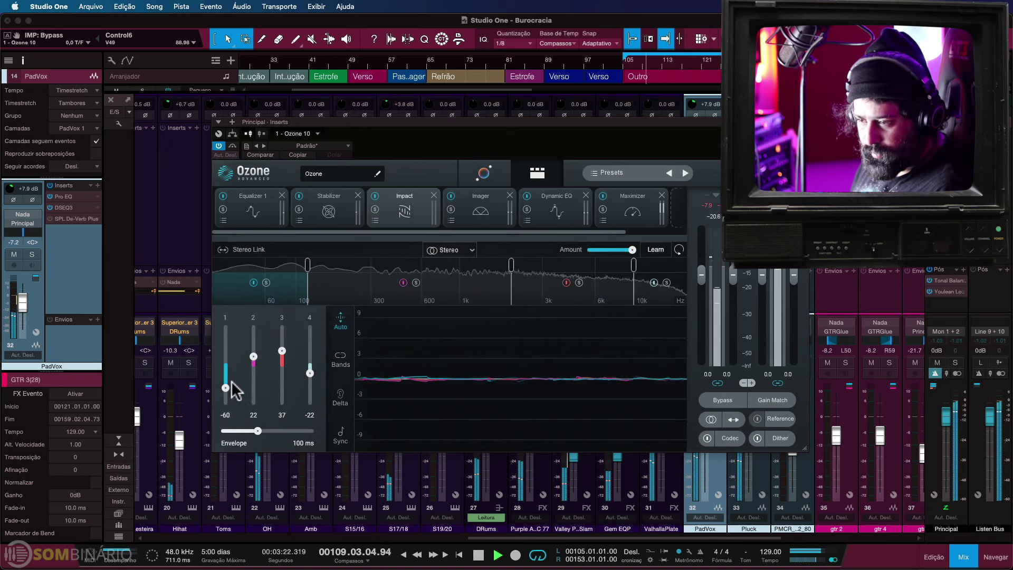
Set the Impact amounts to about -44 for band 1, 31 for band 2 and 45 for band 3
drag(253, 356, 281, 326)
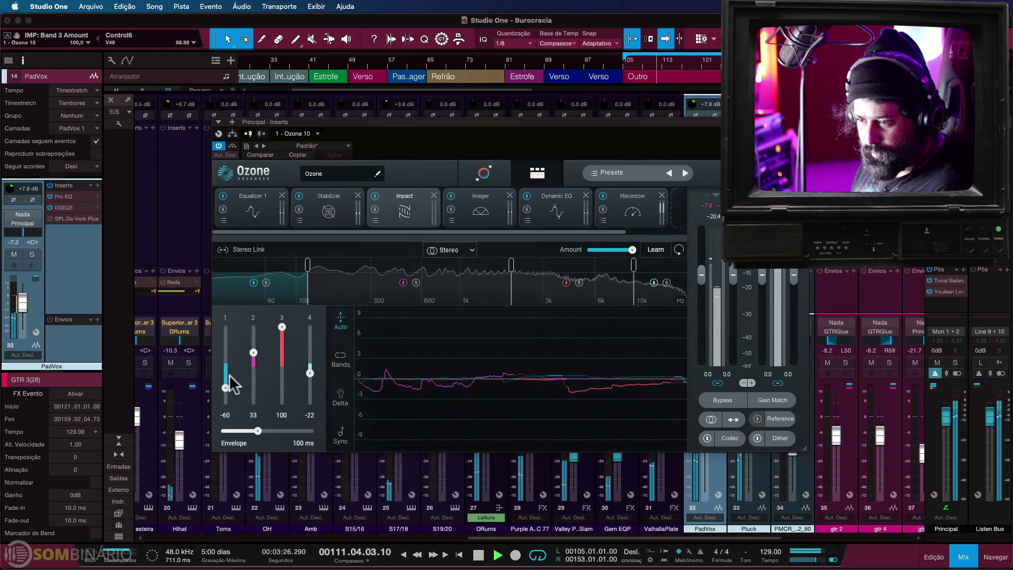
mouse_move(226, 386)
mouse_down()
mouse_move(226, 328)
mouse_move(225, 381)
mouse_up()
drag(282, 328, 285, 355)
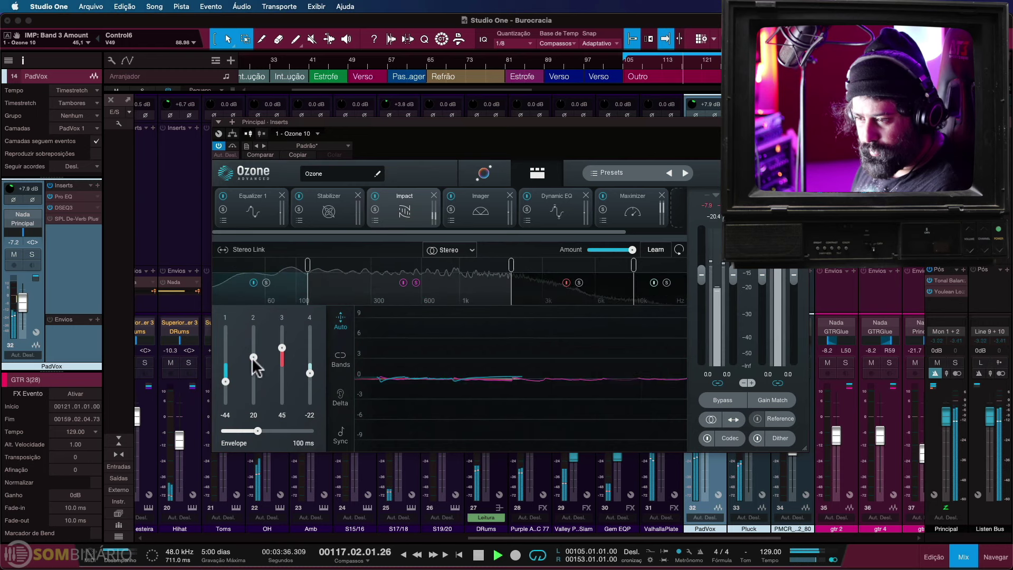
mouse_move(252, 357)
mouse_down()
mouse_move(254, 325)
mouse_move(253, 352)
mouse_up()
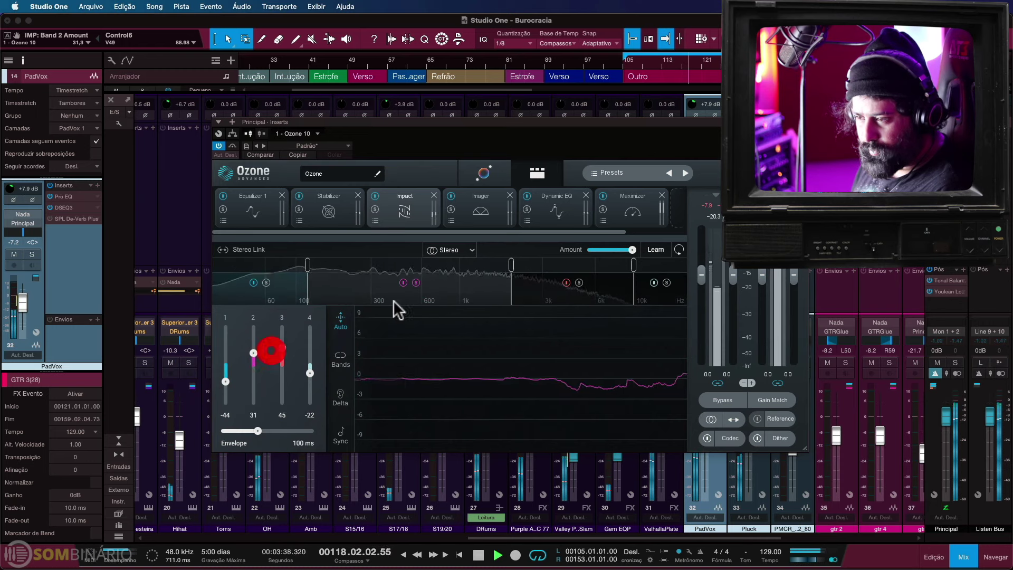
Unsolo band 2 of Impact, audition band 1 in solo and set its amount to about -42
click(410, 283)
click(267, 288)
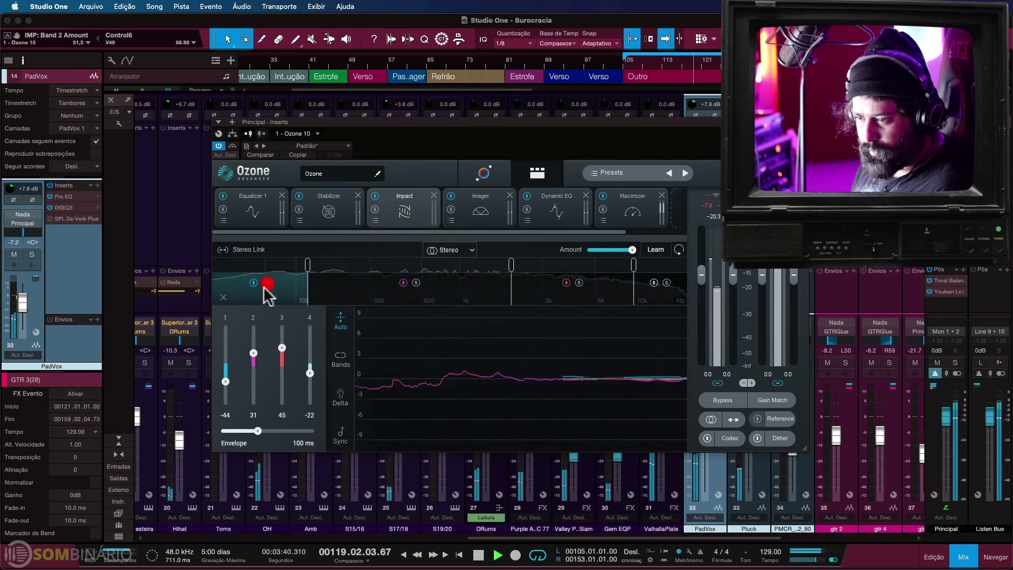
mouse_move(225, 382)
mouse_down()
mouse_move(239, 336)
mouse_move(238, 390)
mouse_up()
click(253, 350)
click(267, 285)
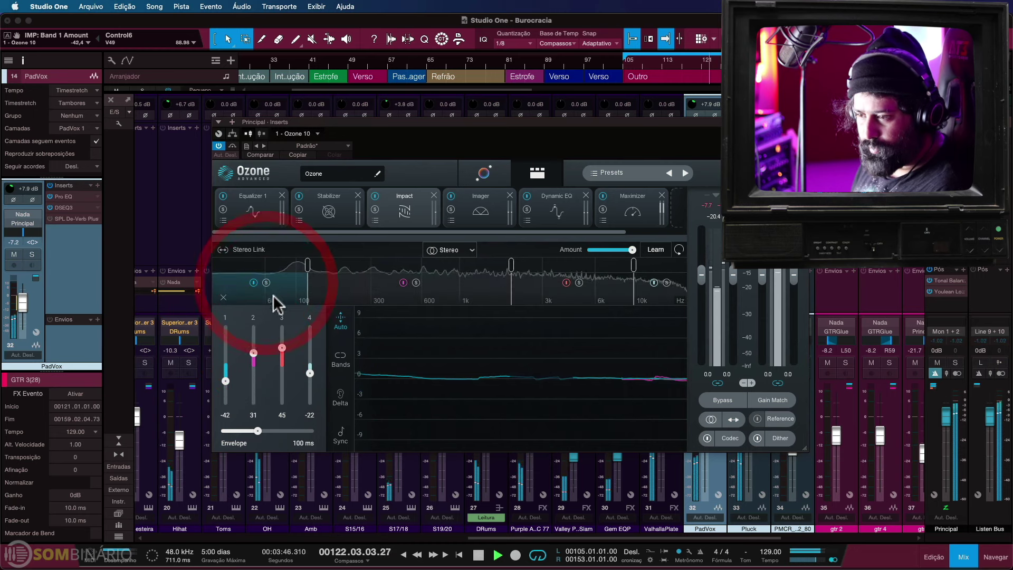
mouse_move(259, 436)
mouse_down()
mouse_move(339, 435)
mouse_move(208, 437)
mouse_move(267, 434)
mouse_move(259, 437)
mouse_up()
key(space)
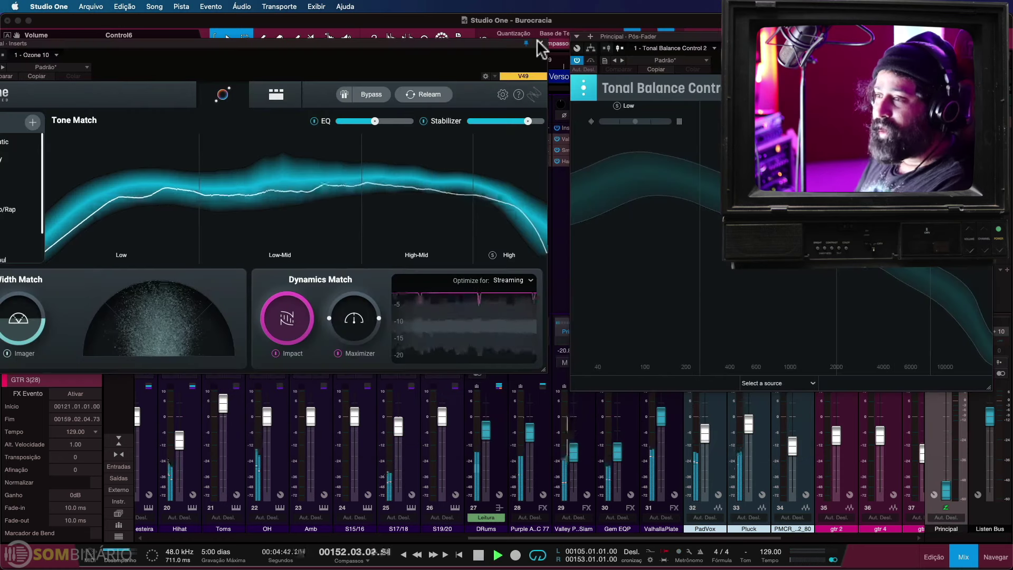
Inspect the master in Tonal Balance Control with Ozone closed, and set the Principal channel's volume to about -18.5 dB
click(537, 39)
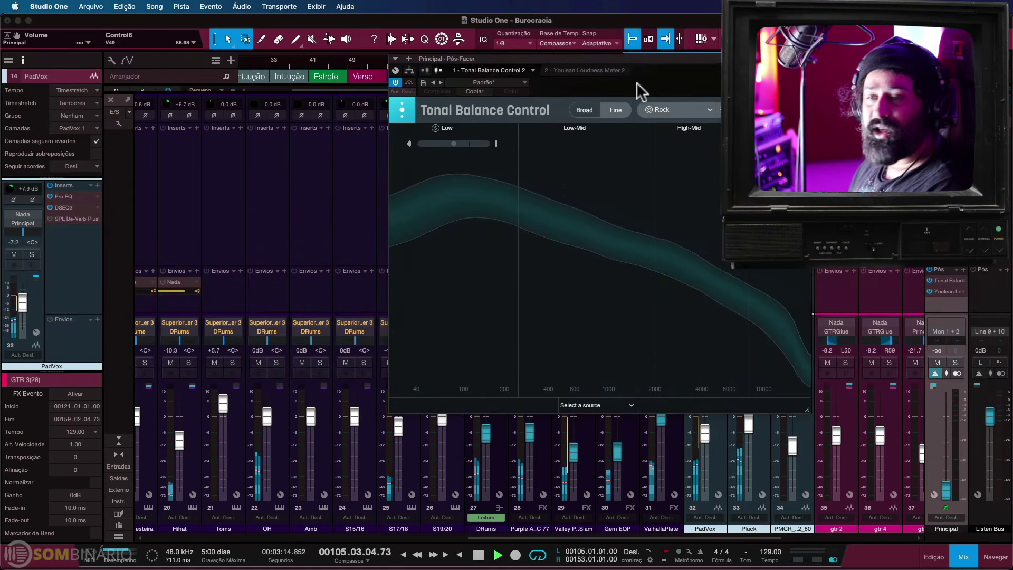
drag(637, 82, 637, 81)
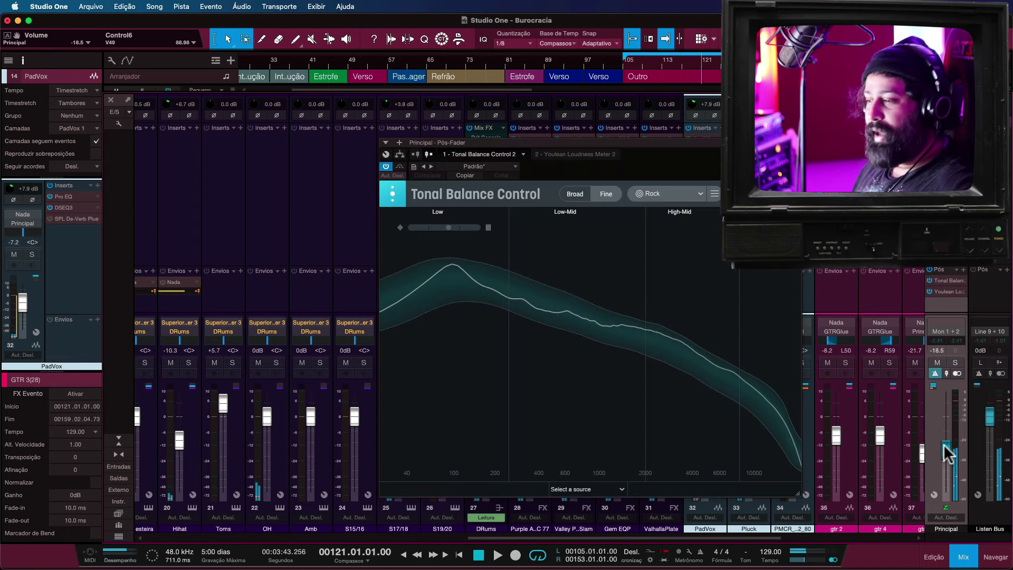
click(948, 453)
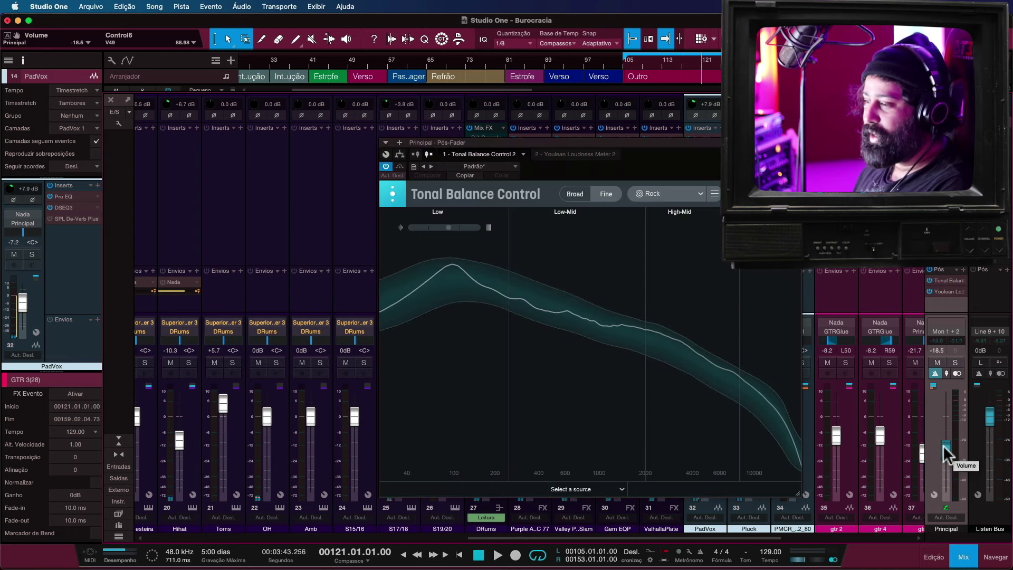